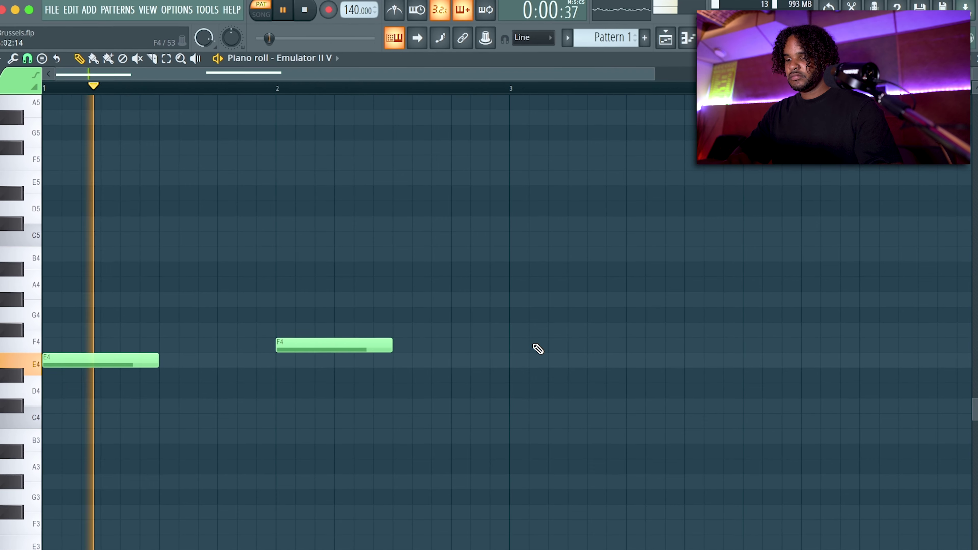
- Extend the E4 and F4 notes to one bar each and delete the extra F4 note in bar 3
key("ctrl+l")
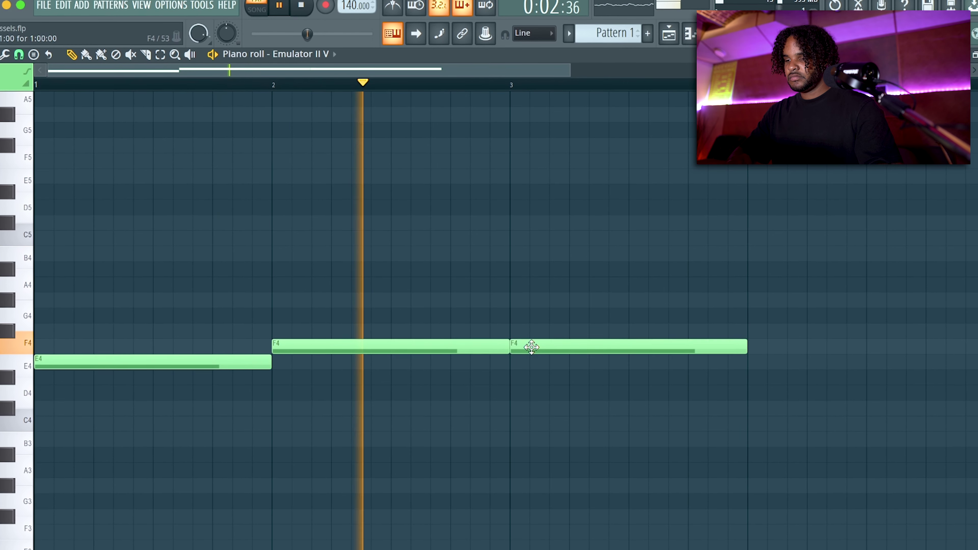
right_click(529, 343)
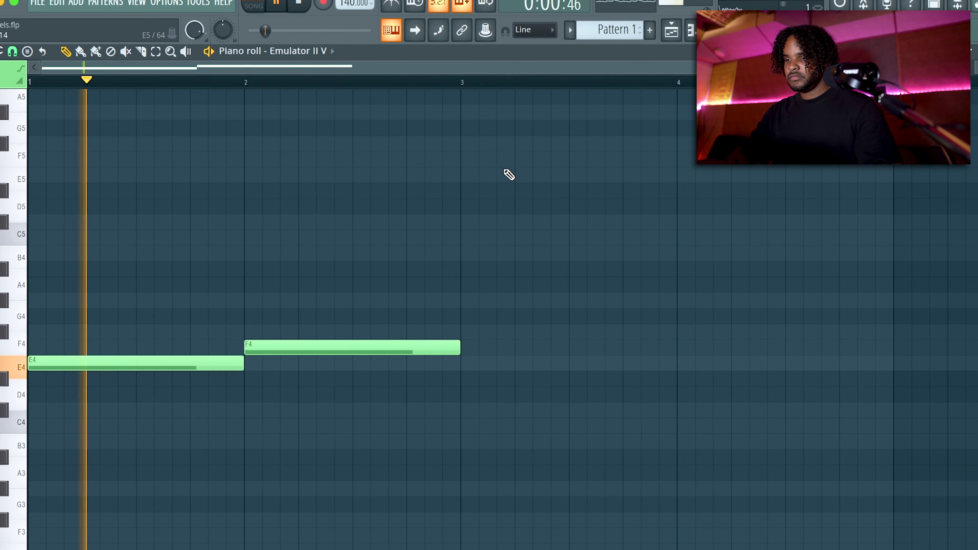
- Repeat the E4–F4 pair through bar 6 and finish the line with A#3 in bar 7 and A3 in bar 8
scroll(505, 170, "down", 3)
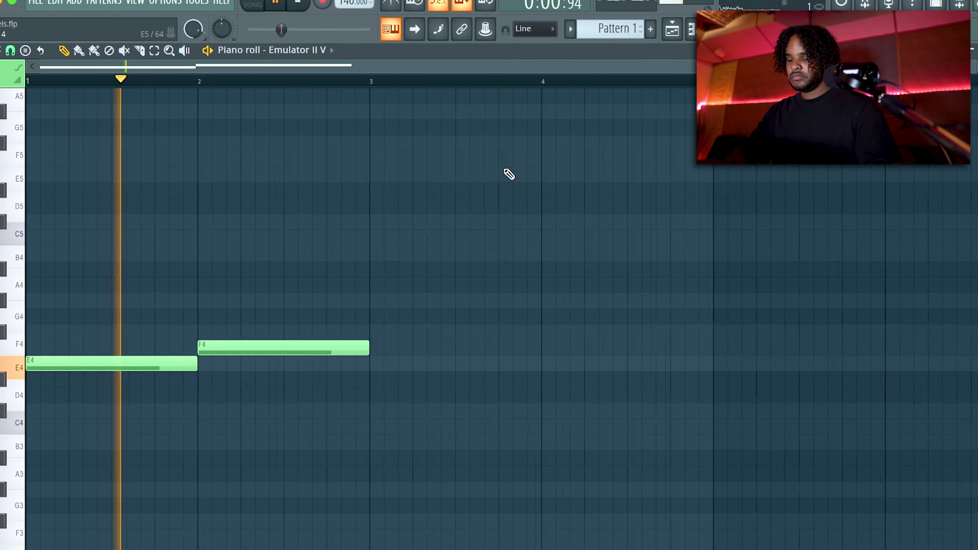
key("ctrl+b")
left_click(452, 240, "ctrl")
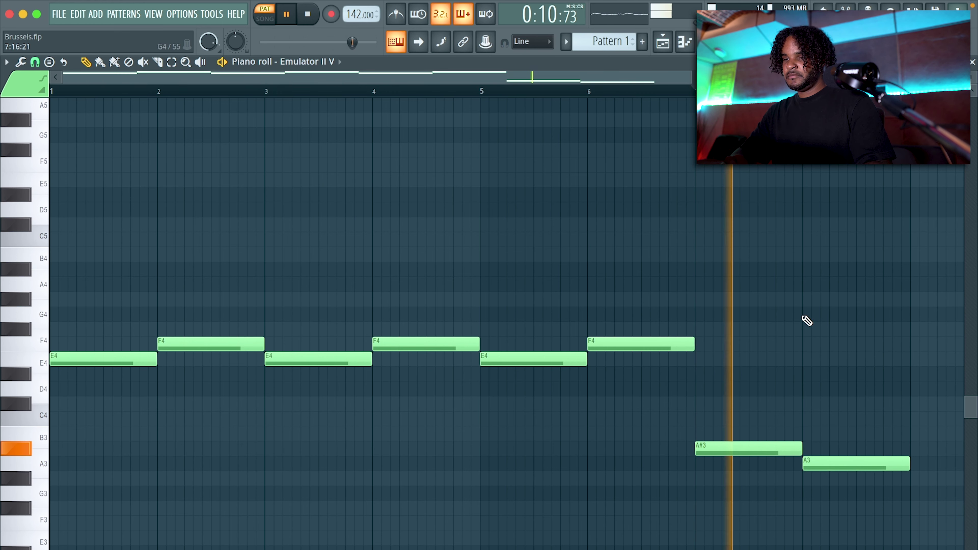
scroll(807, 320, "down", 2)
key("F6")
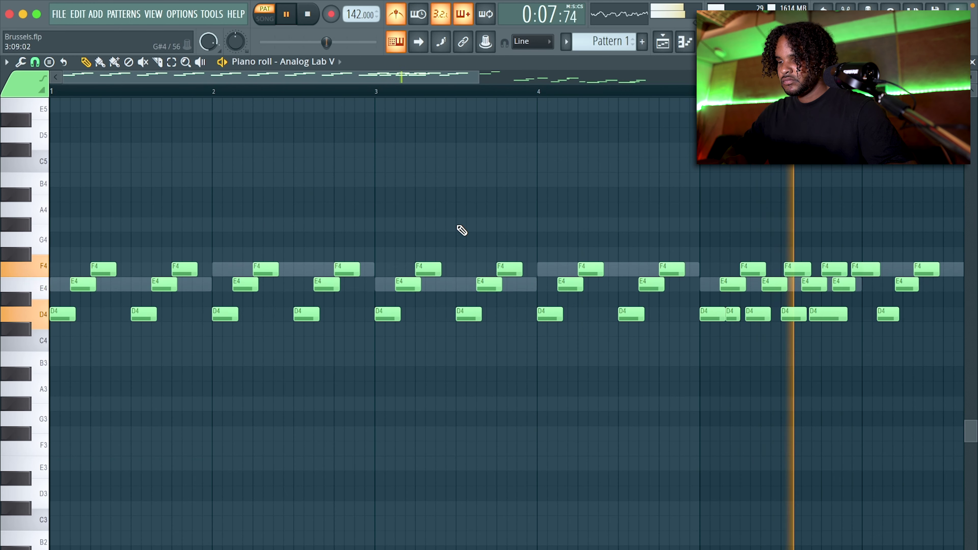
- Undo the last change in the Analog Lab V melody, stop playback and delete the uneven notes in bars 5 and 6
key("ctrl+z")
scroll(671, 293, "down", 3)
key("space")
left_click_drag(694, 225, 498, 326)
key("Delete")
- Copy the D4–E4–F4 melody from bars 1 and 2 into bars 5 and 6
left_click_drag(495, 195, 253, 307)
left_click_drag(265, 210, 68, 357)
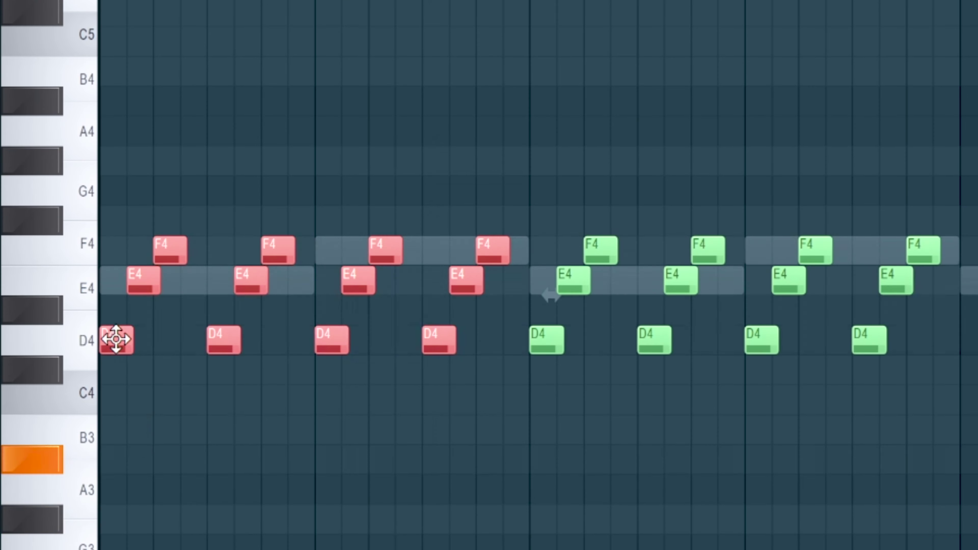
mouse_move(127, 339)
left_mouse_down("shift")
mouse_move(539, 335)
mouse_move(318, 336)
left_mouse_up("shift")
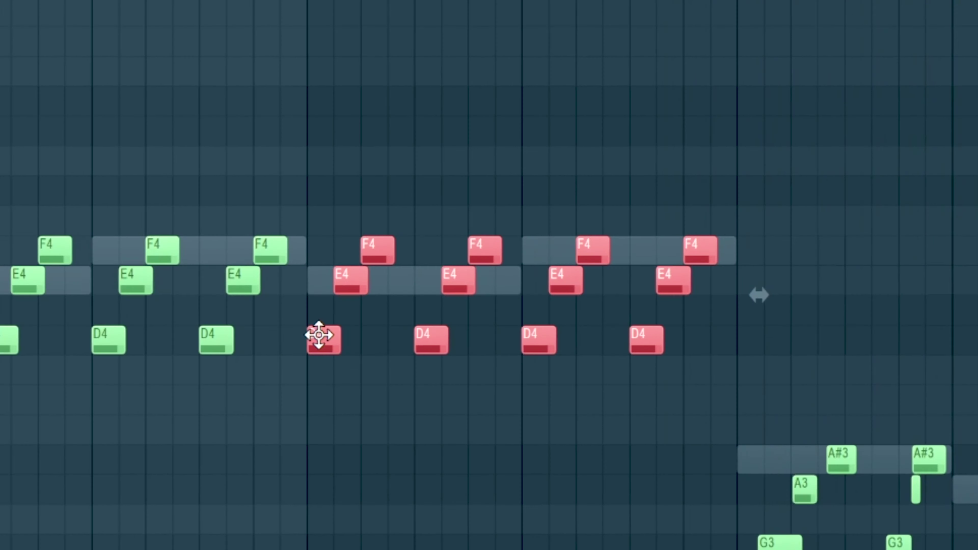
scroll(410, 434, "right", 1)
right_click(945, 369)
scroll(974, 362, "up", 3)
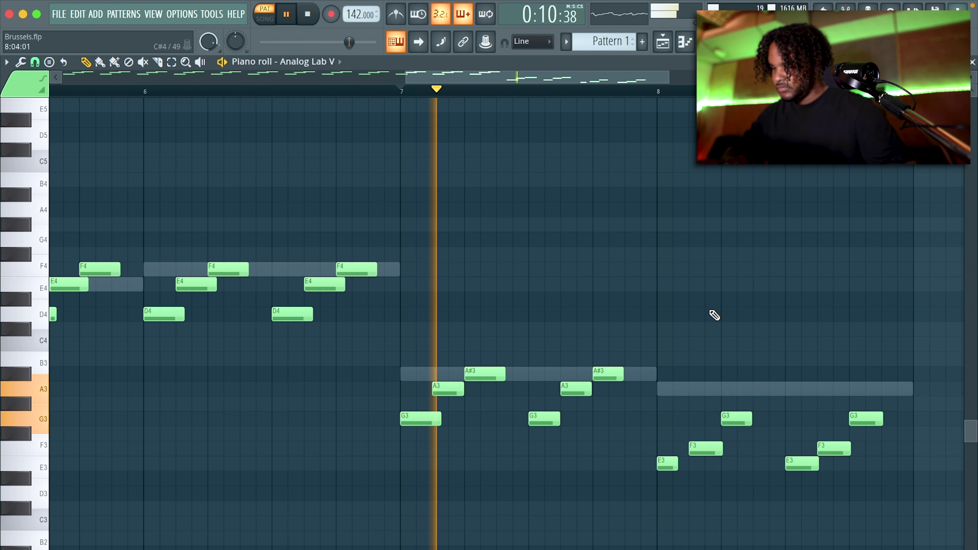
- Switch Serum from the BA FunkMogue [CFA] preset to the next bass preset
scroll(710, 310, "down", 3)
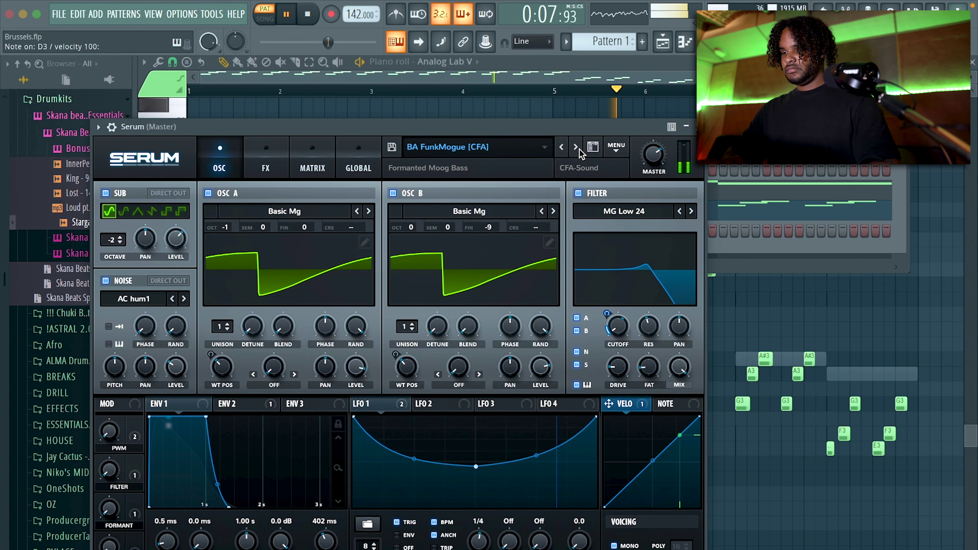
left_click(579, 149)
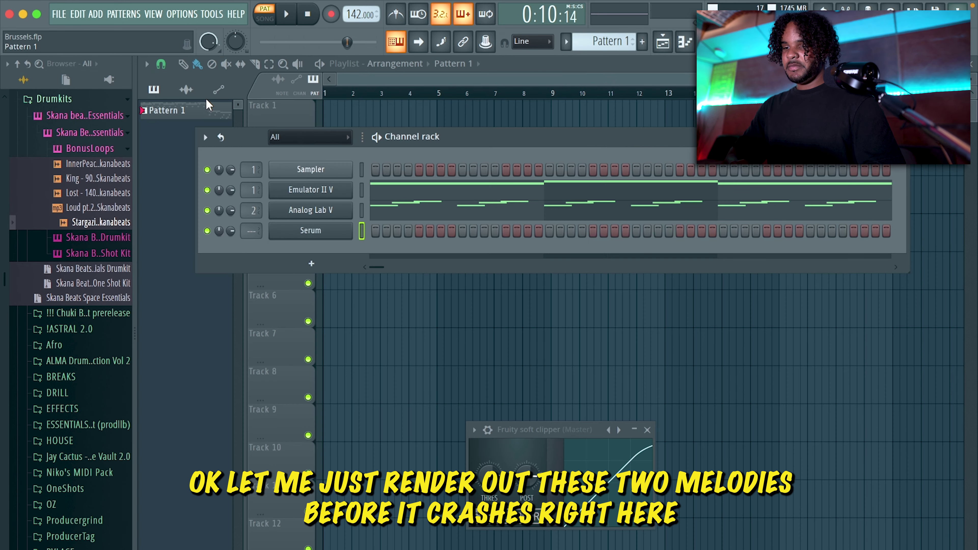
- Split Pattern 1 by channel and render the Emulator II V pattern as an audio clip
right_click(182, 108)
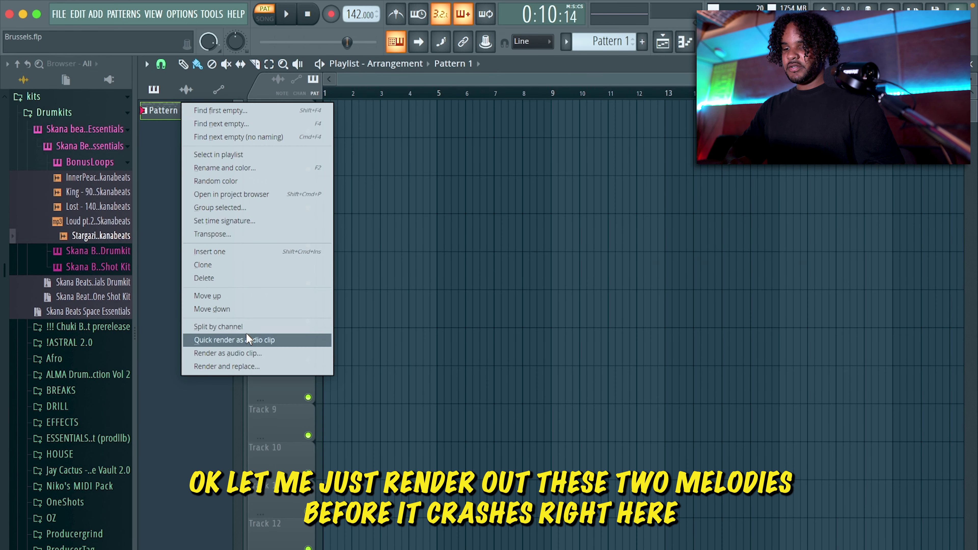
left_click(242, 327)
right_click(174, 111)
left_click(225, 351)
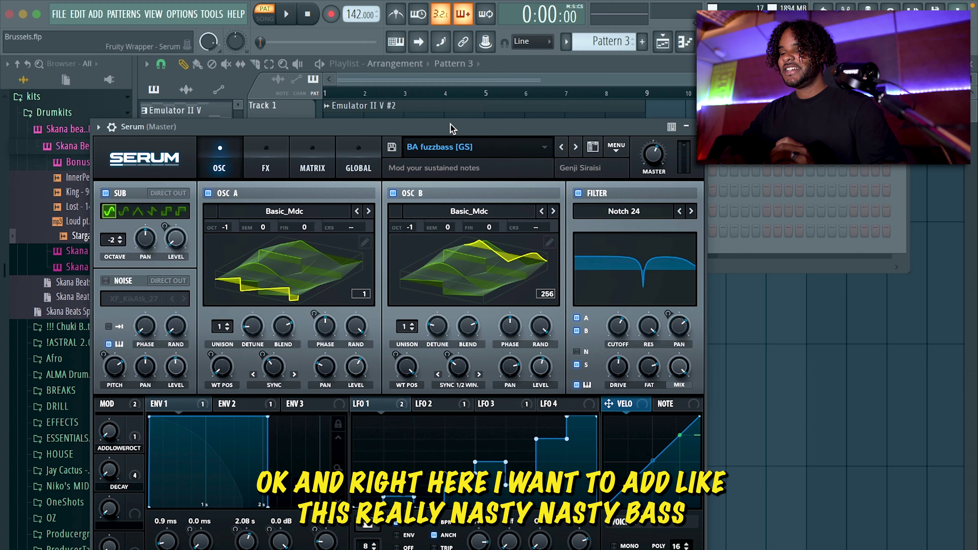
- Route the Serum channel to its own mixer track, insert 3, and close the plugin window
left_click_drag(450, 127, 481, 105)
left_click(142, 104)
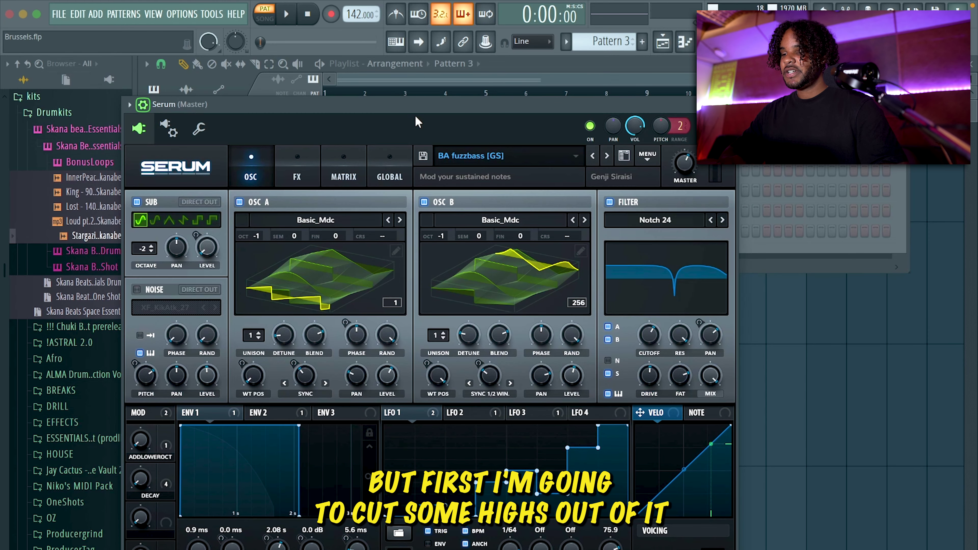
key("super+l")
key("Escape")
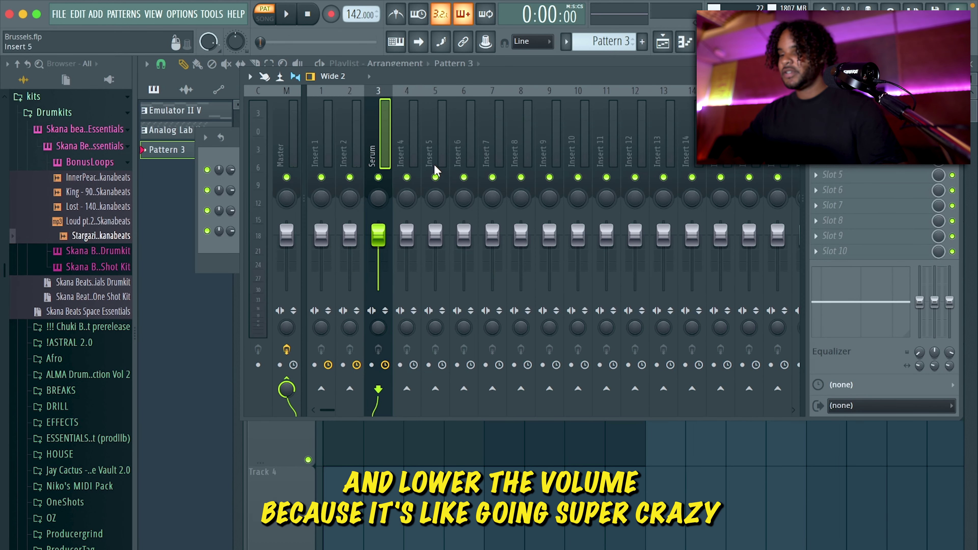
- Lower the Serum mixer track to -6.4 dB and cut its highs using band 7 of a new Fruity Parametric EQ 2
left_click(883, 175)
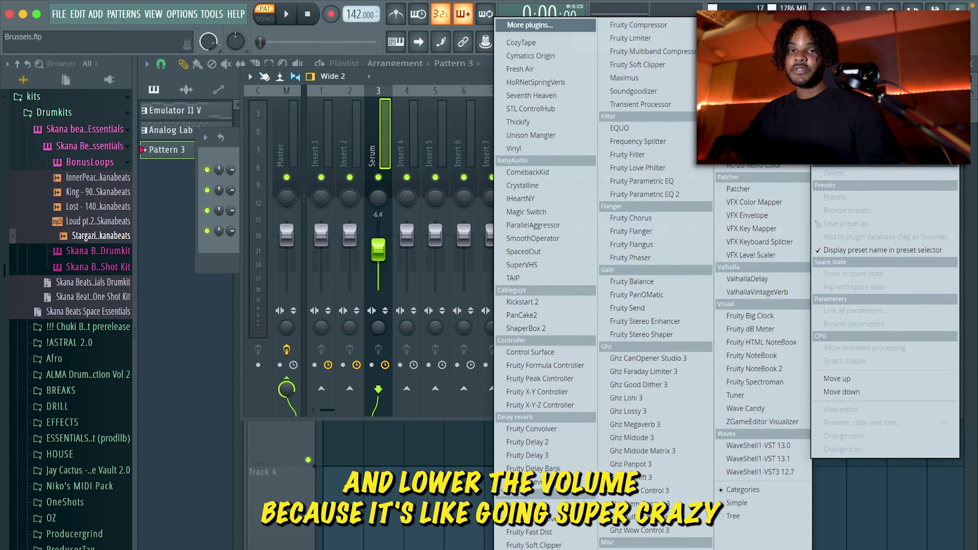
left_click(645, 194)
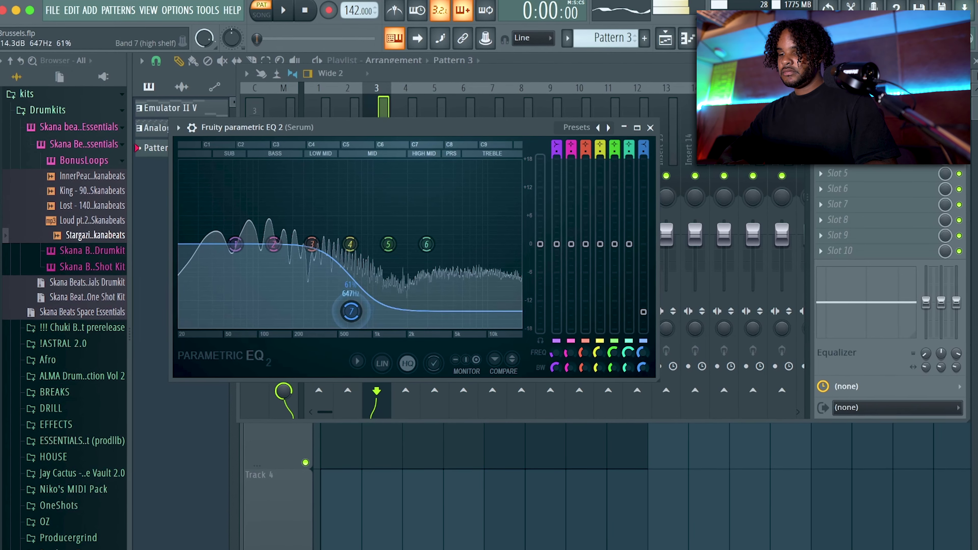
left_click_drag(338, 310, 311, 331)
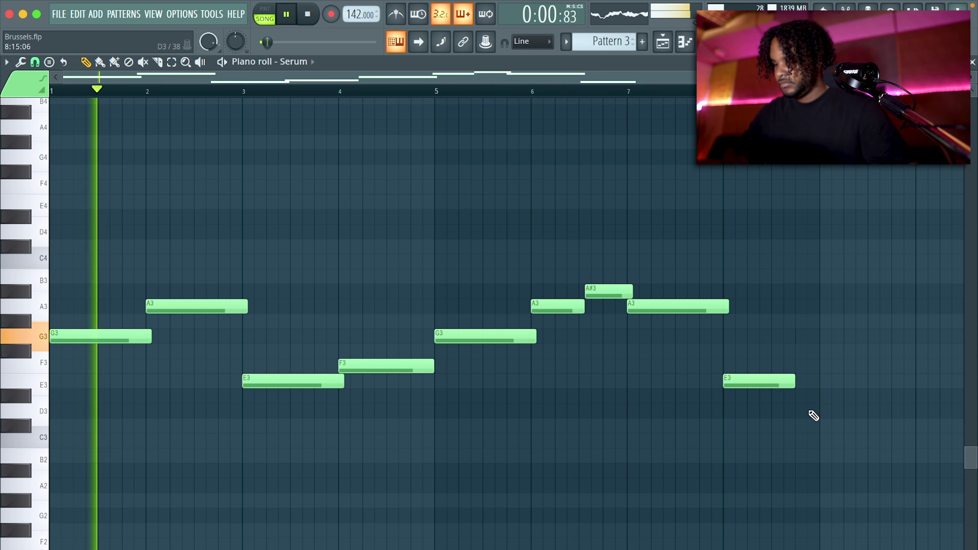
- Add a half-bar D3 note at the end of bar 8 in the Serum bass line and shorten the preceding E3 to meet it
left_click(780, 411)
left_click_drag(793, 411, 786, 411)
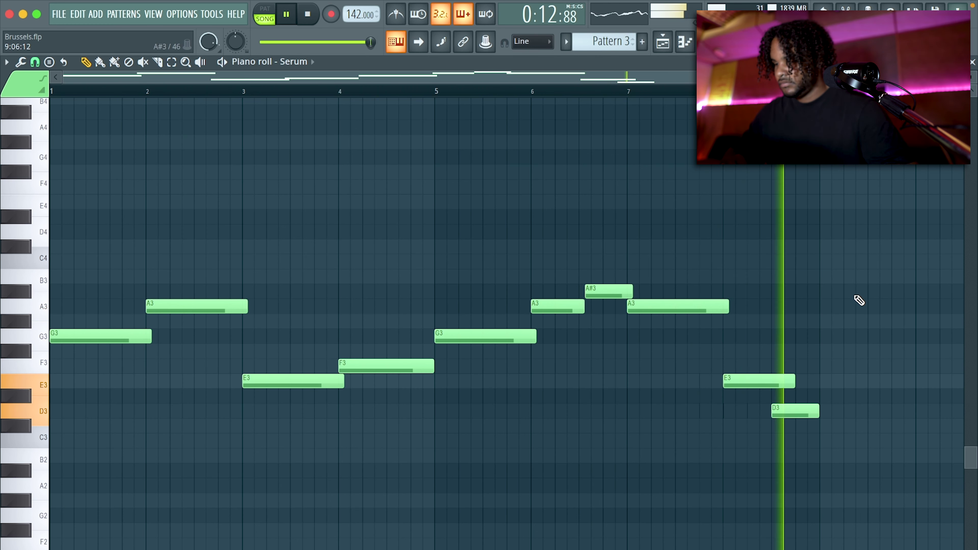
left_click_drag(795, 381, 777, 381)
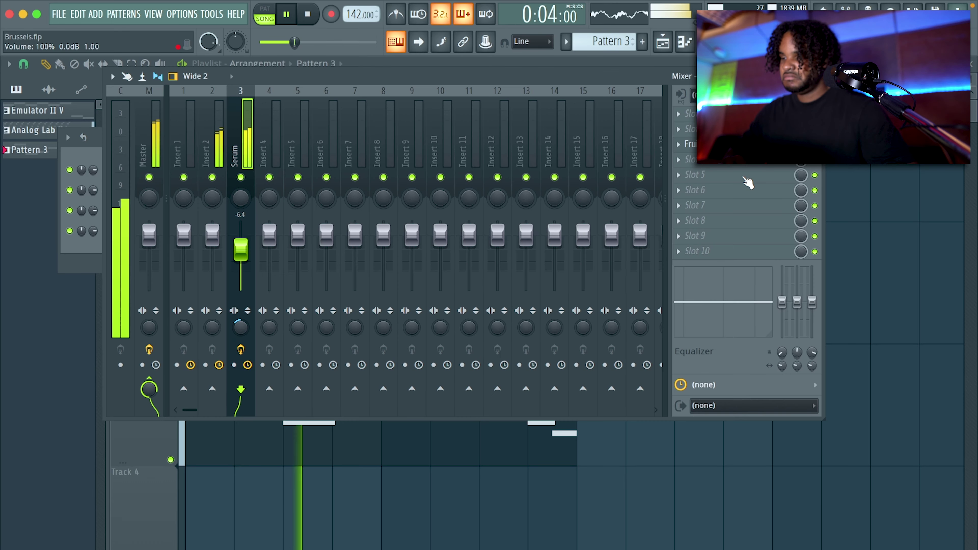
- Adjust the high shelf, band 7, of Serum's Parametric EQ 2 to 342 Hz at -17.7 dB and close the mixer
left_click(694, 143)
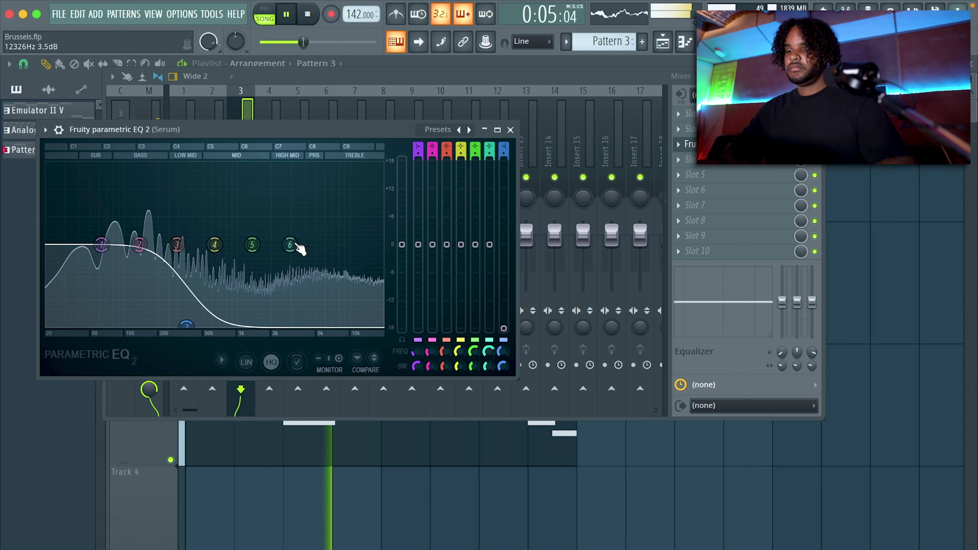
left_click_drag(186, 325, 159, 324)
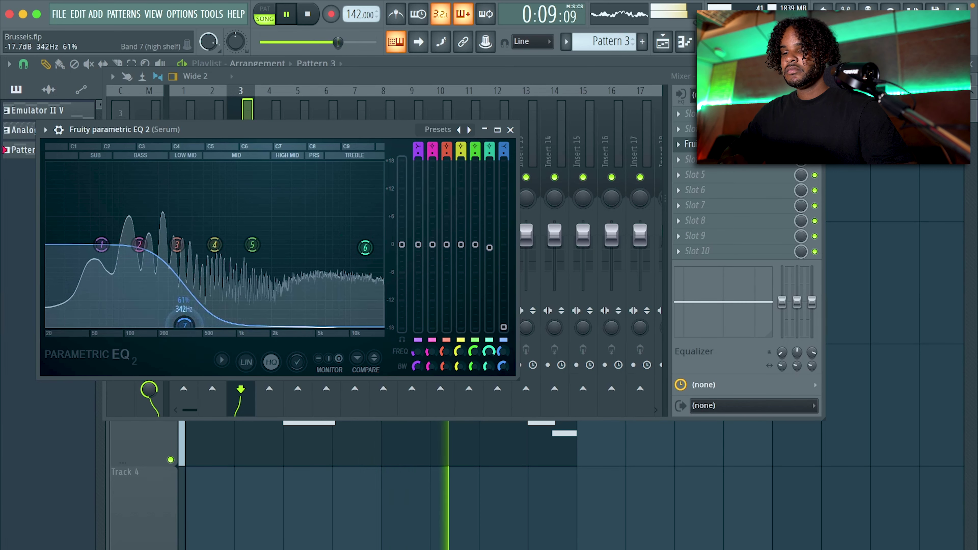
left_click(511, 130)
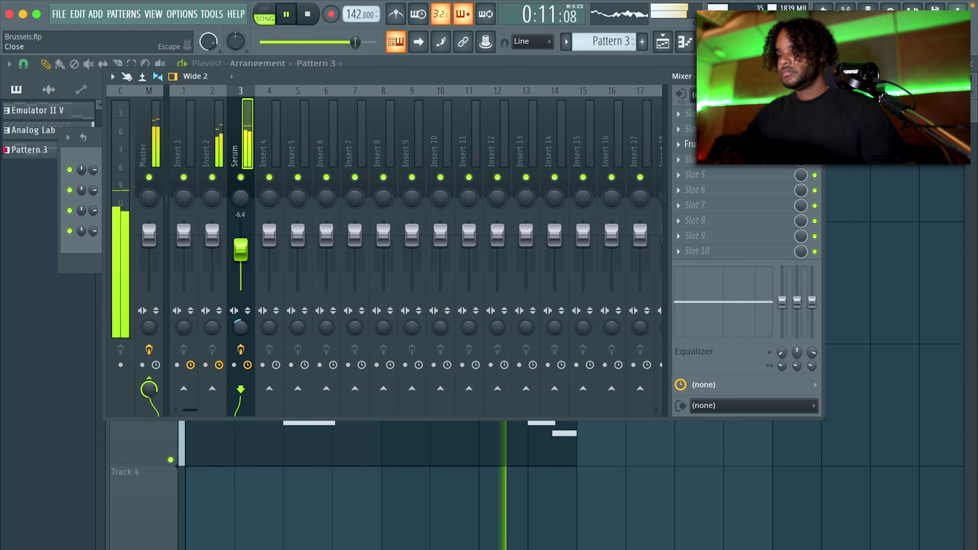
left_click(817, 76)
- Add a Jun-6 V instrument channel to the channel rack
left_click(172, 231)
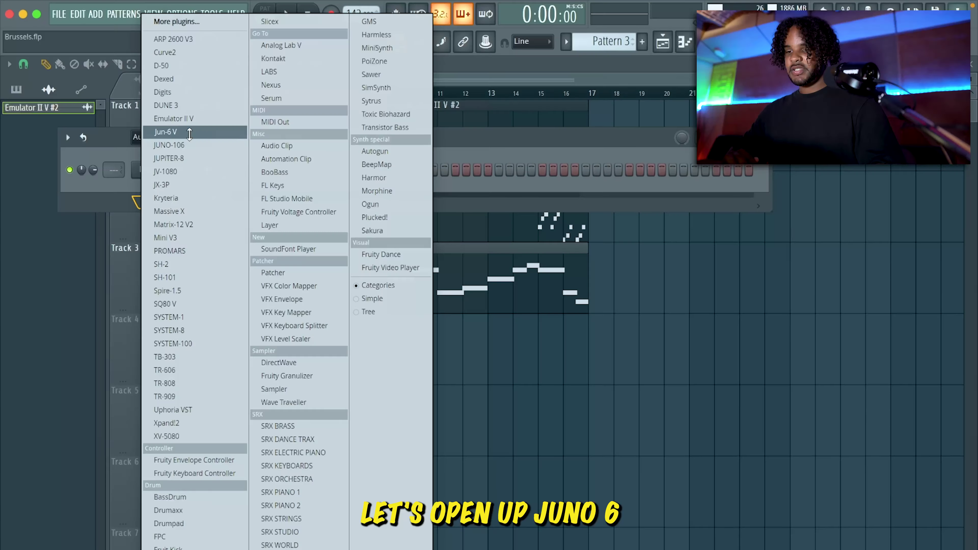
left_click(189, 132)
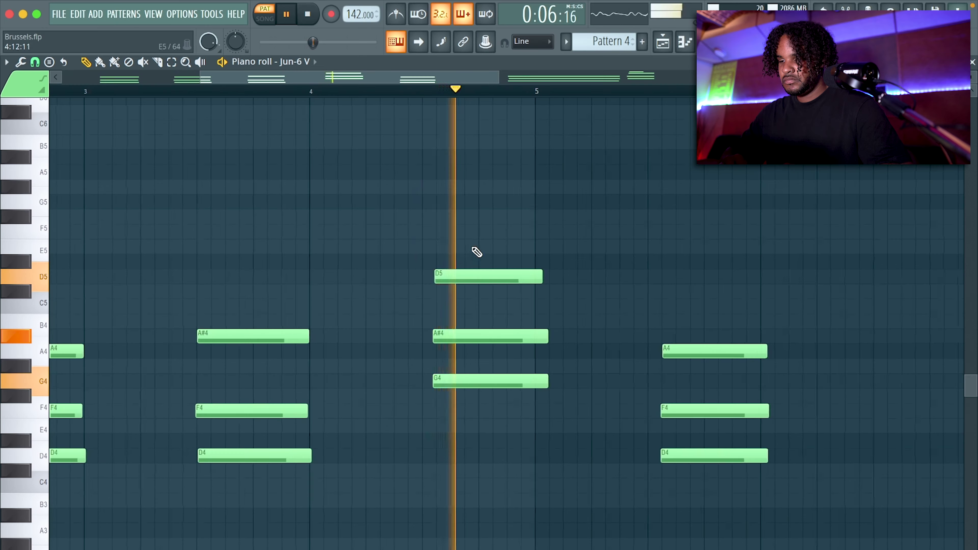
- Nudge the chords in bars 4 and 5 slightly earlier and shorten the long E4–G4–A#4 chord to end where the last chord starts
left_click_drag(470, 240, 446, 383)
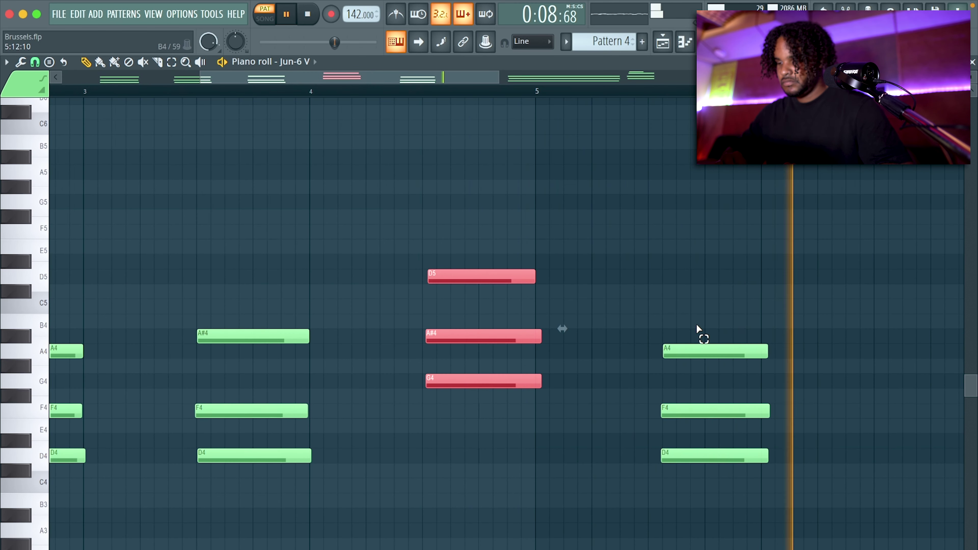
left_click_drag(700, 330, 682, 456)
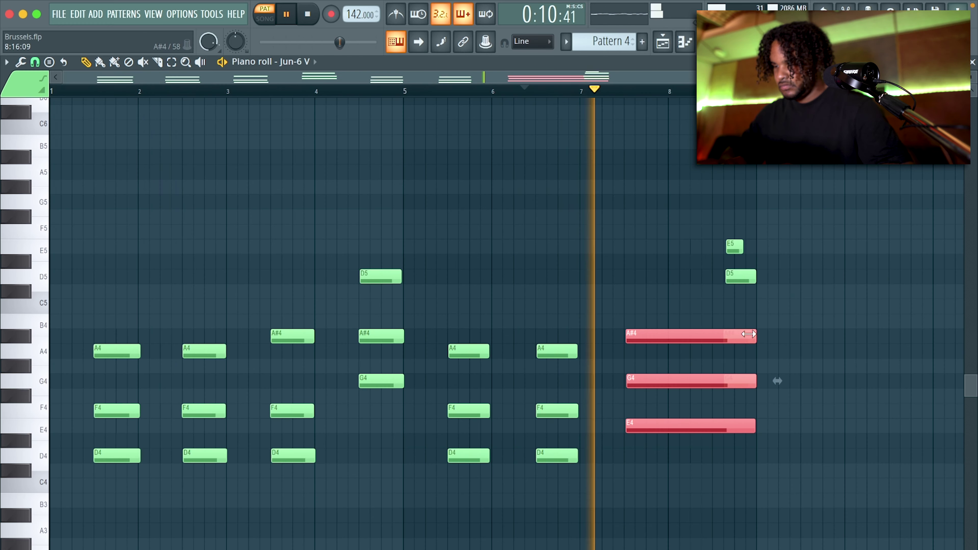
left_click_drag(753, 333, 688, 332)
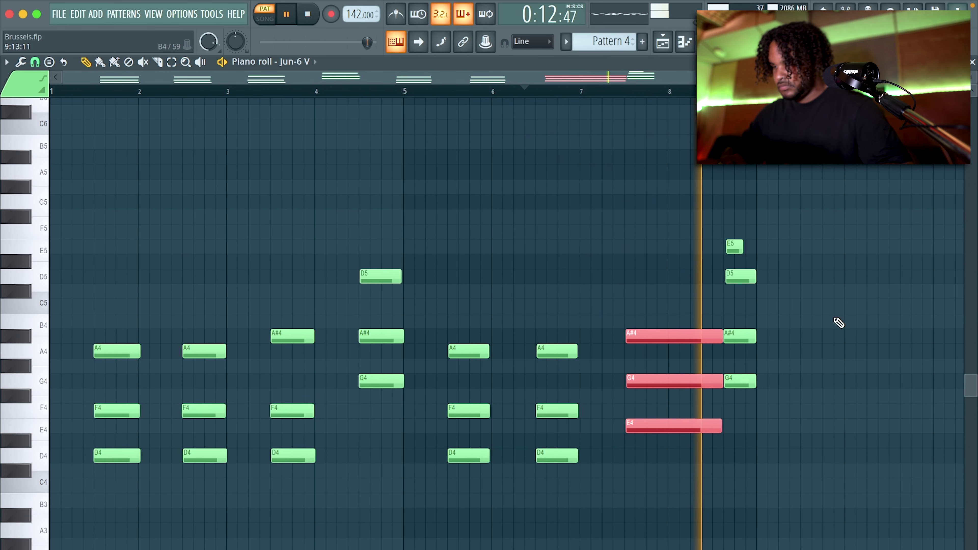
scroll(839, 323, "up", 5)
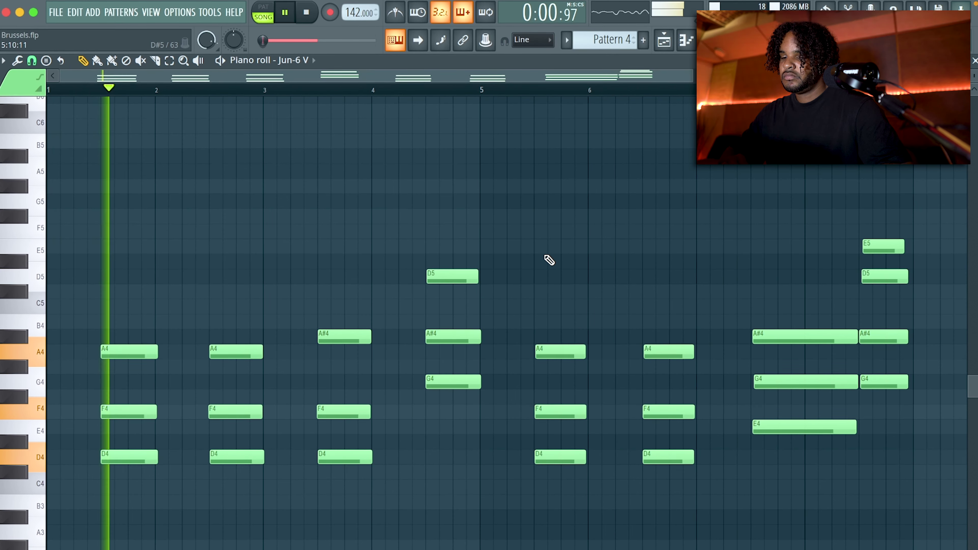
scroll(548, 260, "down", 3)
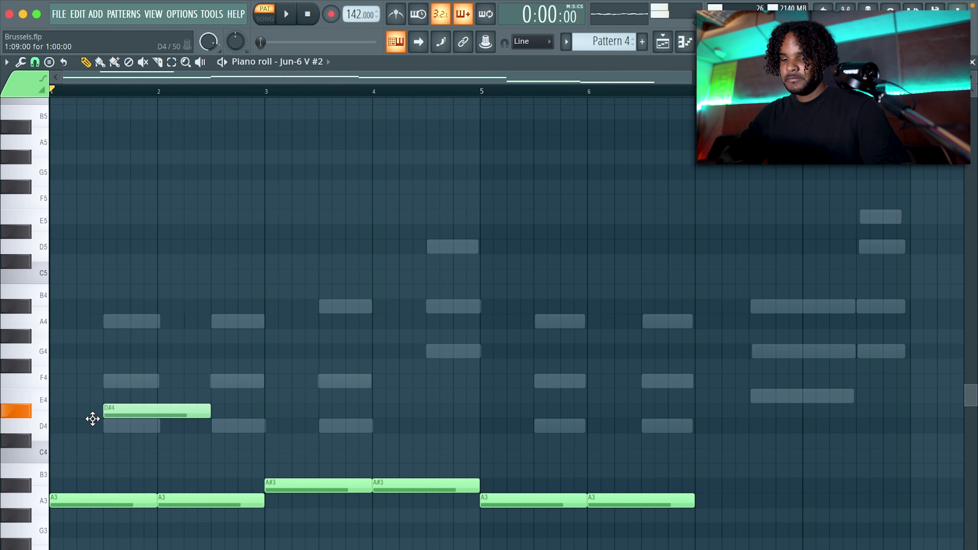
- Build a one-bar D4, F4 and A4 chord above the A3 note in bar 1 of Jun-6 V #2
left_click_drag(16, 459, 14, 431)
left_click_drag(101, 383, 14, 382)
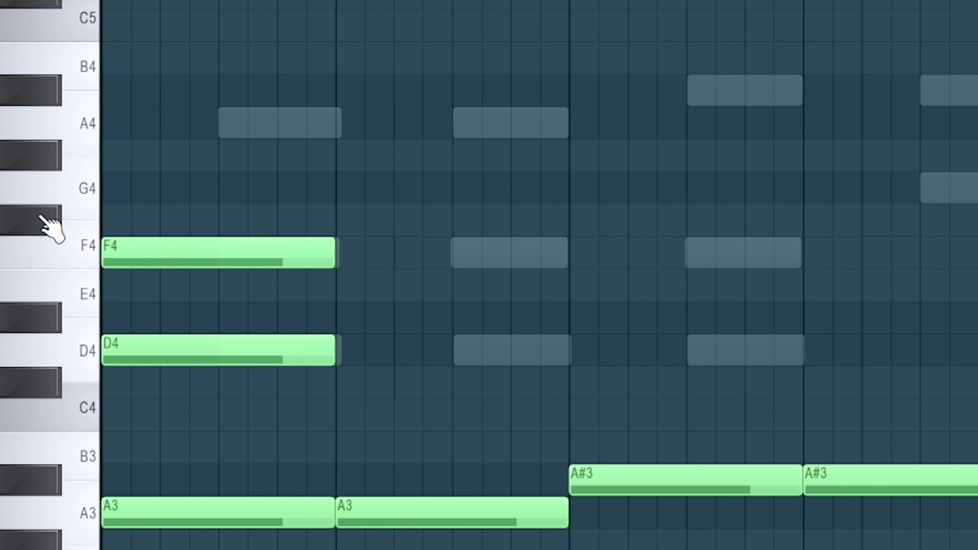
left_click_drag(101, 322, 16, 319)
- Load a Pad preset in Jun-6 V #2 and play the pattern with it
left_click(443, 63)
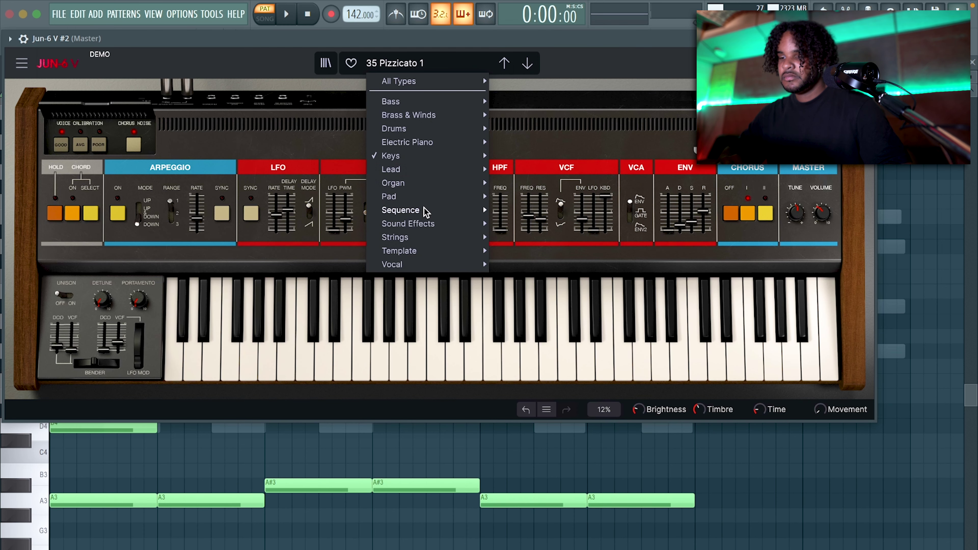
mouse_move(415, 198)
left_click(533, 179)
key("space")
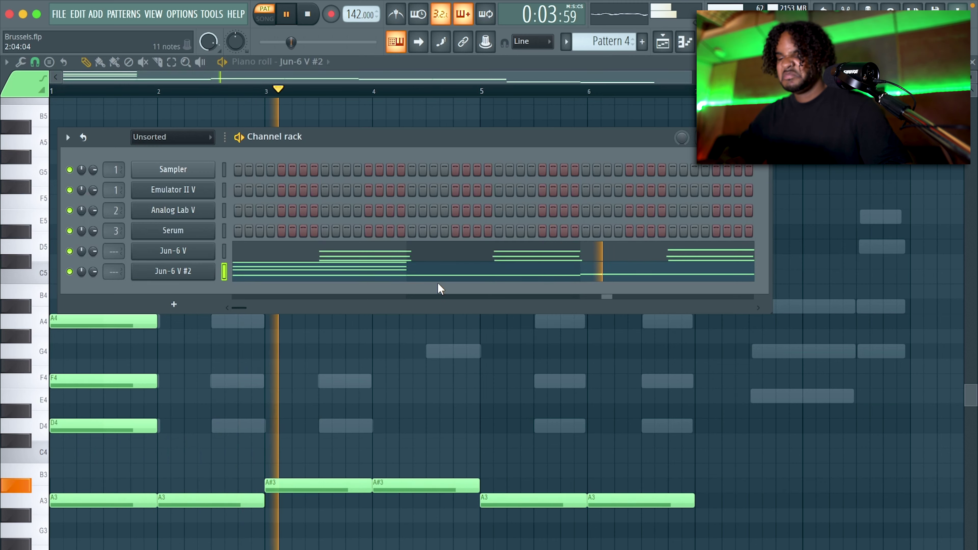
- Copy the D4–F4–A4 chord to bars 3, 5, 7 and 8, and transpose the bar 8 copy up four semitones
right_click(351, 426)
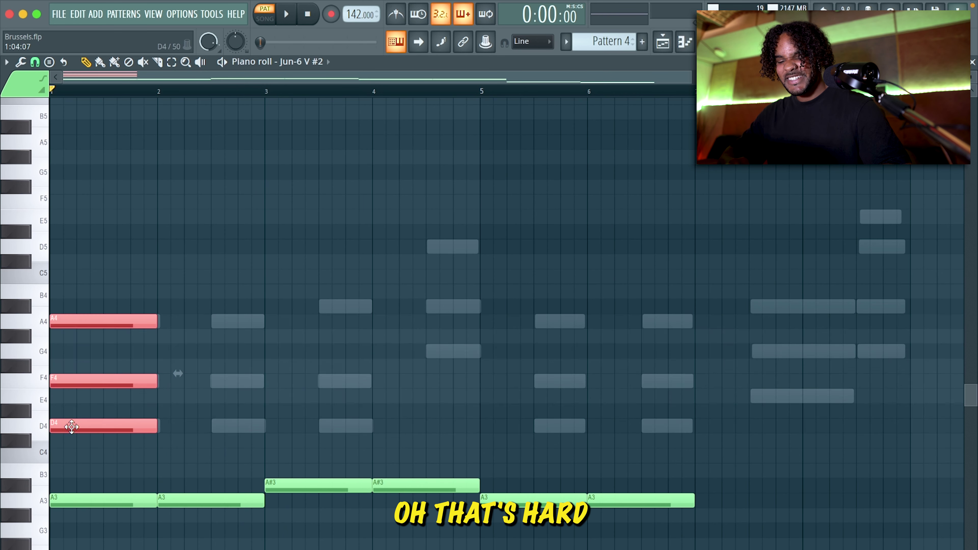
left_click_drag(71, 426, 827, 424)
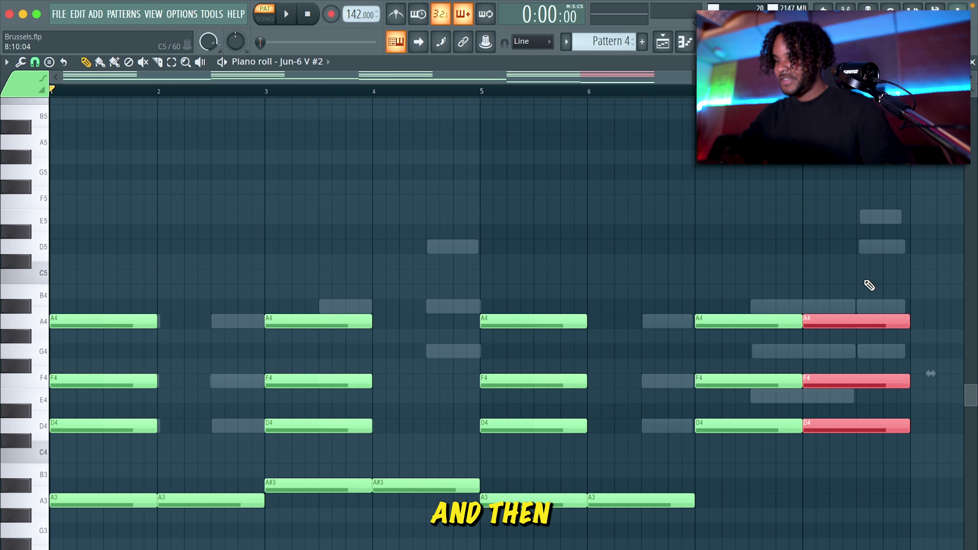
key("shift+Up")
key("shift+Up")
key("shift+Up")
key("shift+Up")
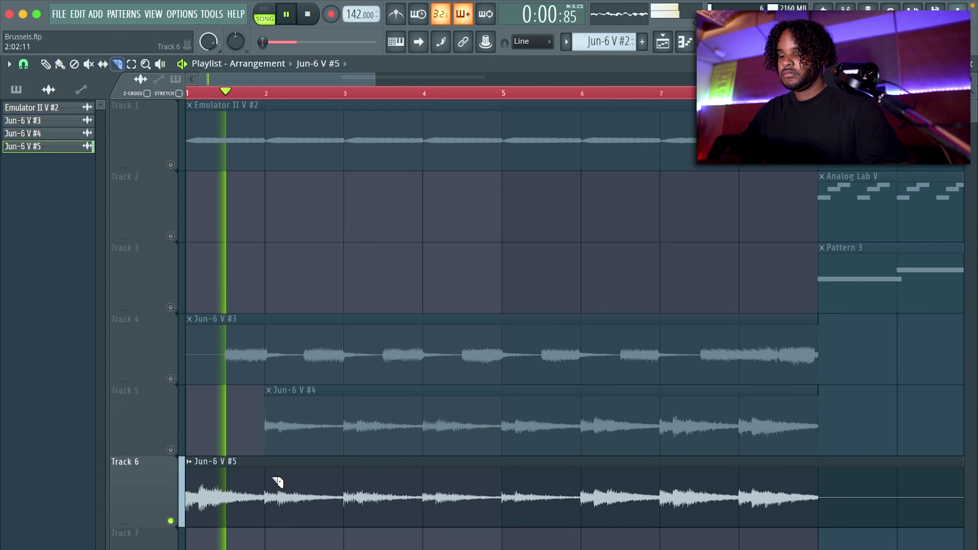
- Slice the Jun-6 V #5 clip on track 6 at bar lines and delete its sections in bars 4 and 7
scroll(606, 506, "down", 2)
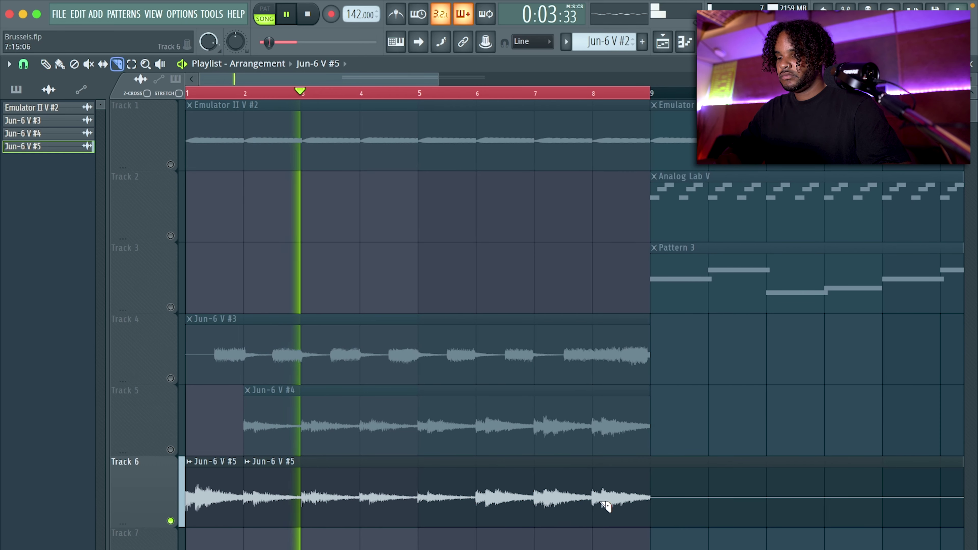
right_click(708, 491)
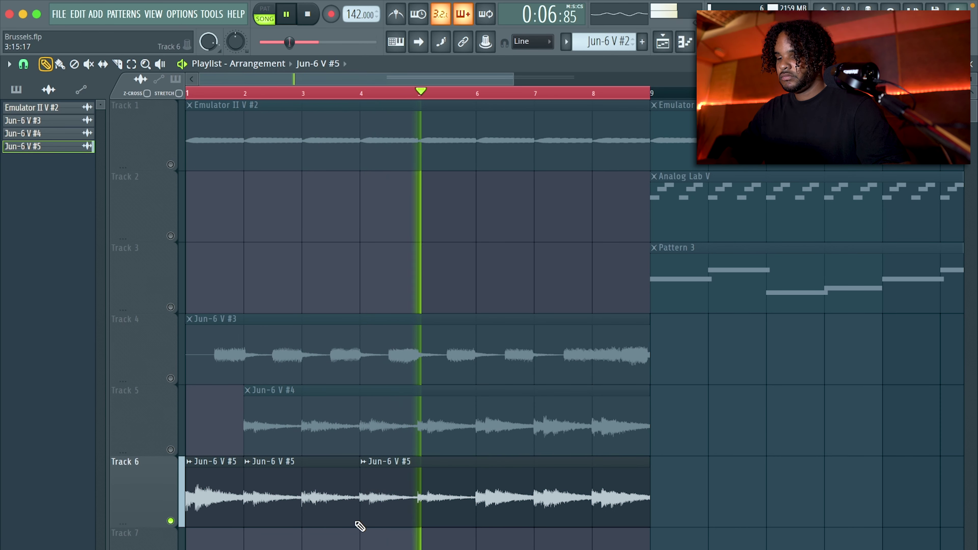
left_click_drag(391, 485, 478, 528)
key("c")
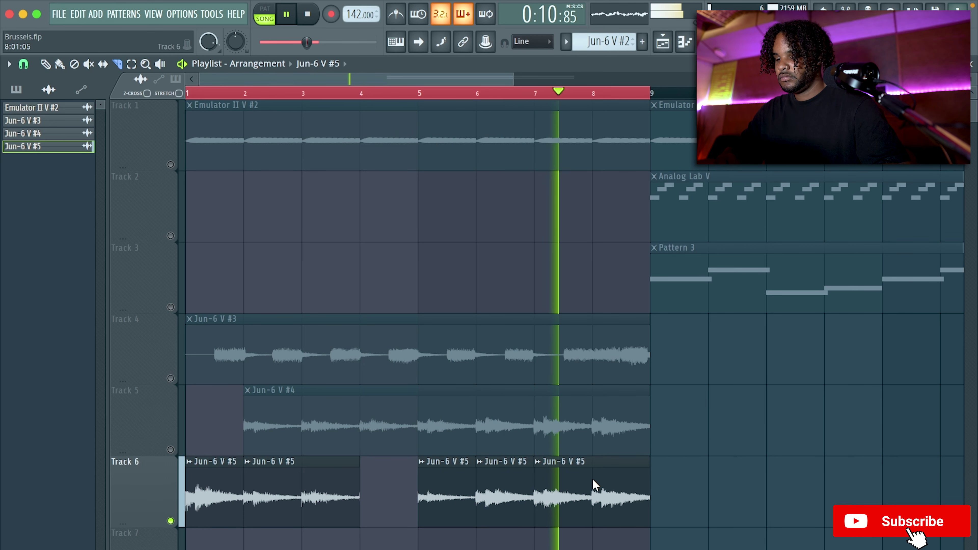
right_click(580, 482)
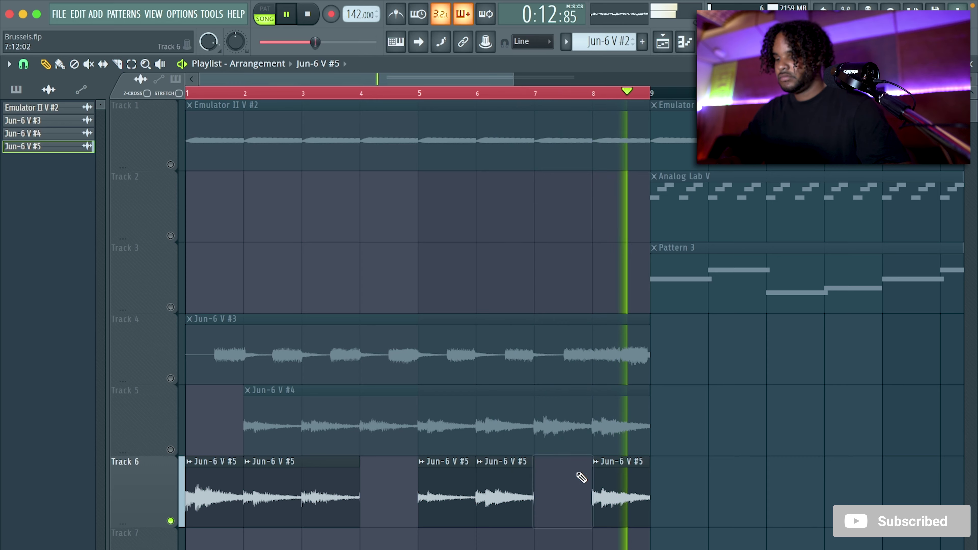
- Select the Jun-6 V #6 clip in bar 4 with the Jun-6 V #5 clip in bars 2–3 and clone them four bars on
left_click(108, 62)
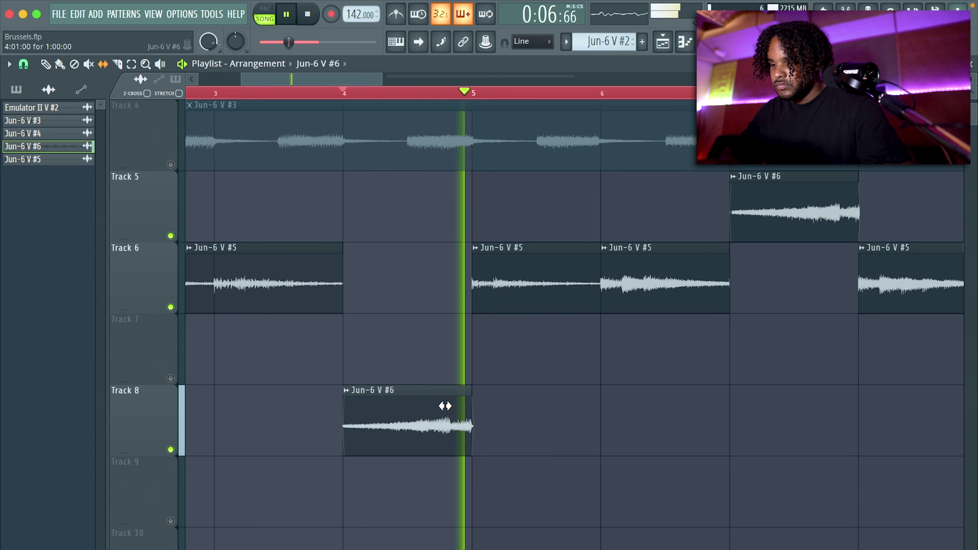
left_click(45, 64)
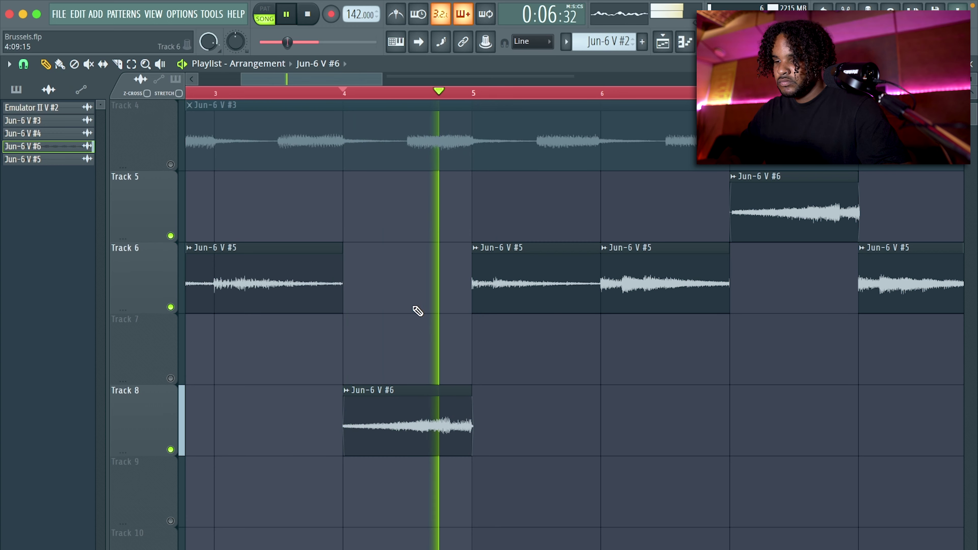
right_click(413, 308, "super")
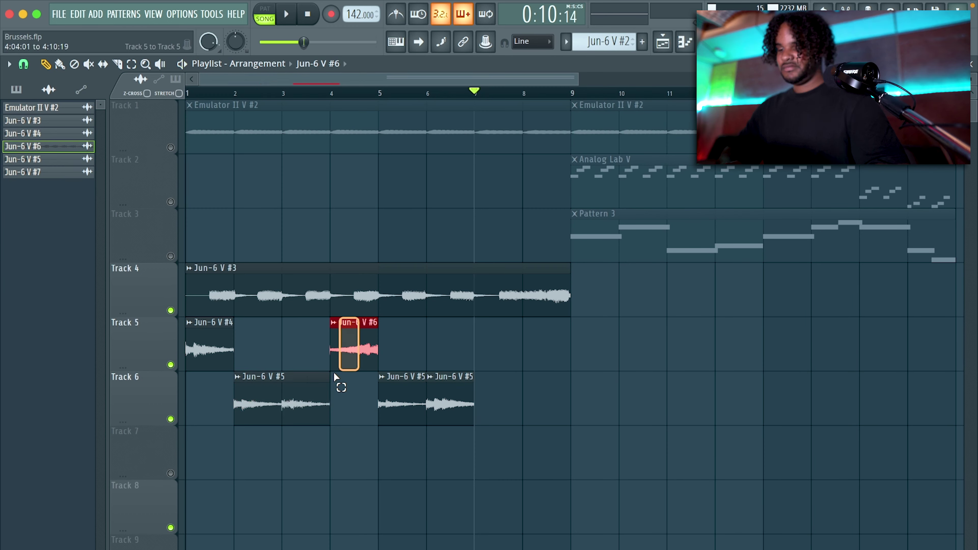
left_click(321, 386, "shift")
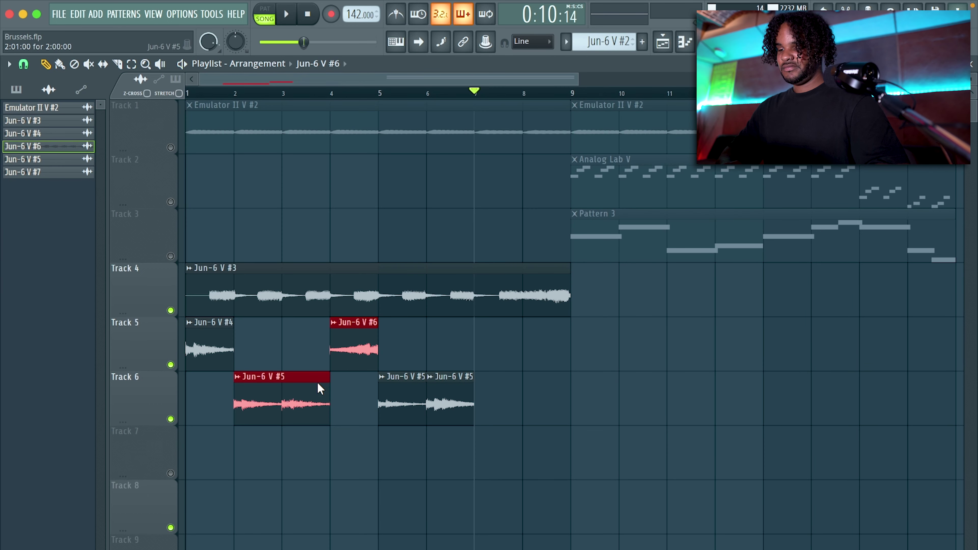
left_click_drag(313, 391, 515, 446)
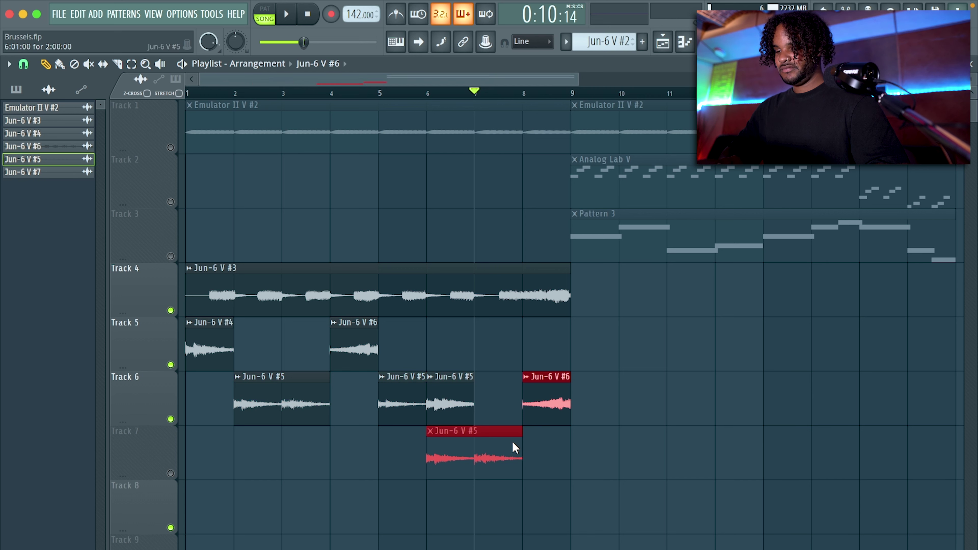
- Slice the cloned Jun-6 V #5 clip at bar 7, delete its bar 6 half, and move the remaining cloned clips up one track
left_click(475, 472)
key("p")
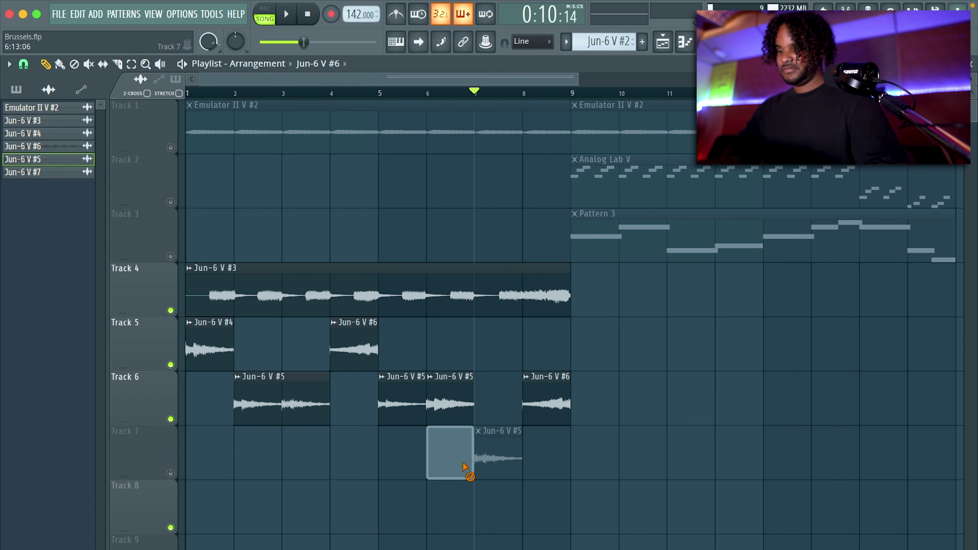
right_click(462, 463)
key("space")
mouse_move(511, 459)
left_mouse_down()
mouse_move(533, 347)
mouse_move(547, 364)
left_mouse_up()
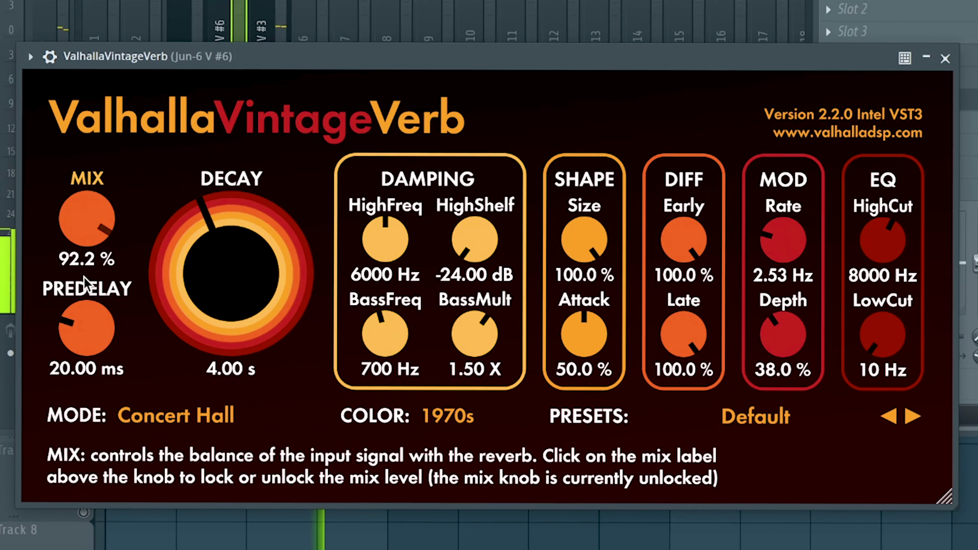
- Set ValhallaVintageVerb on Jun-6 V #6 to 38.3% mix and 1.73 s decay, and raise its LowCut
left_click_drag(82, 219, 83, 247)
left_click_drag(242, 226, 232, 246)
left_click_drag(83, 214, 83, 223)
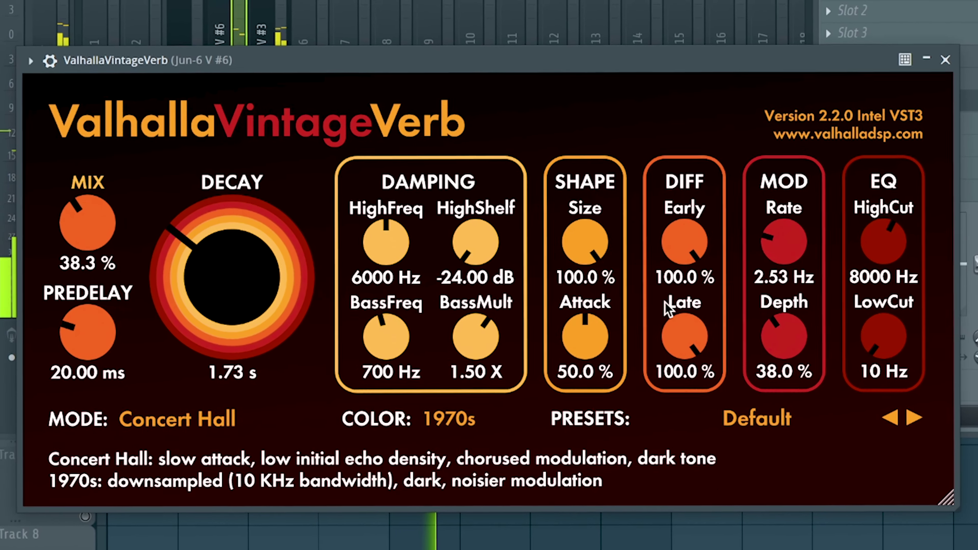
left_click_drag(874, 333, 872, 274)
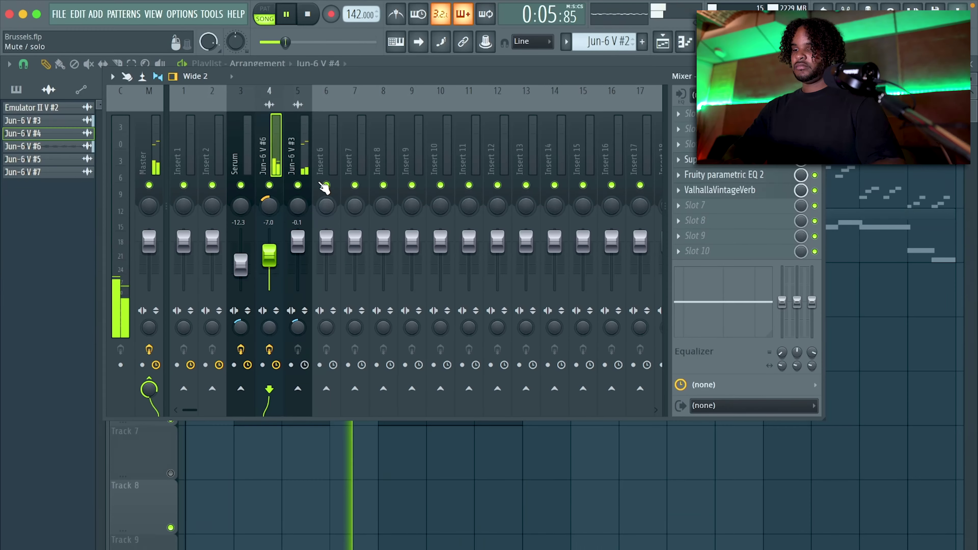
- Cut the low end of Jun-6 V #3 with Fruity parametric EQ 2 by lowering band 1 to -18 dB
left_click(690, 159)
left_click(527, 195)
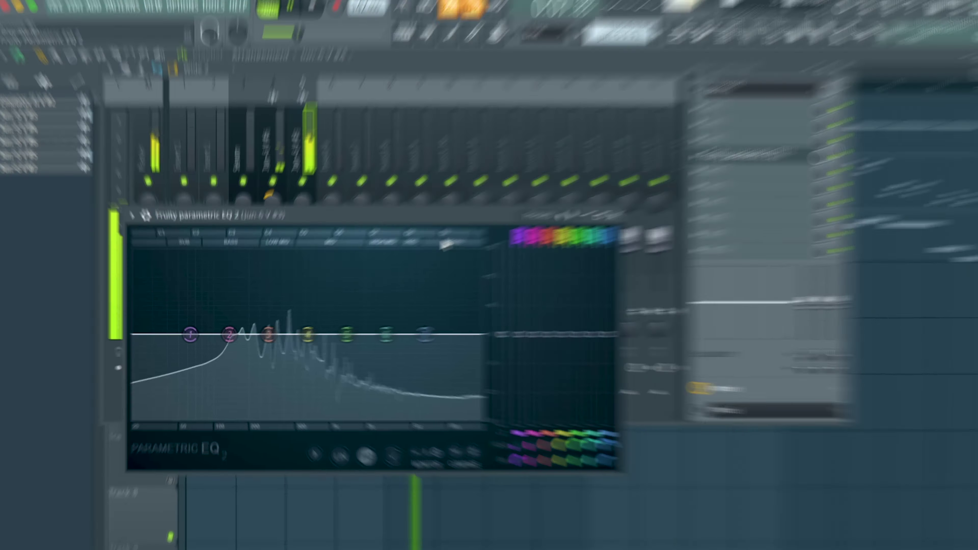
left_click_drag(188, 335, 214, 417)
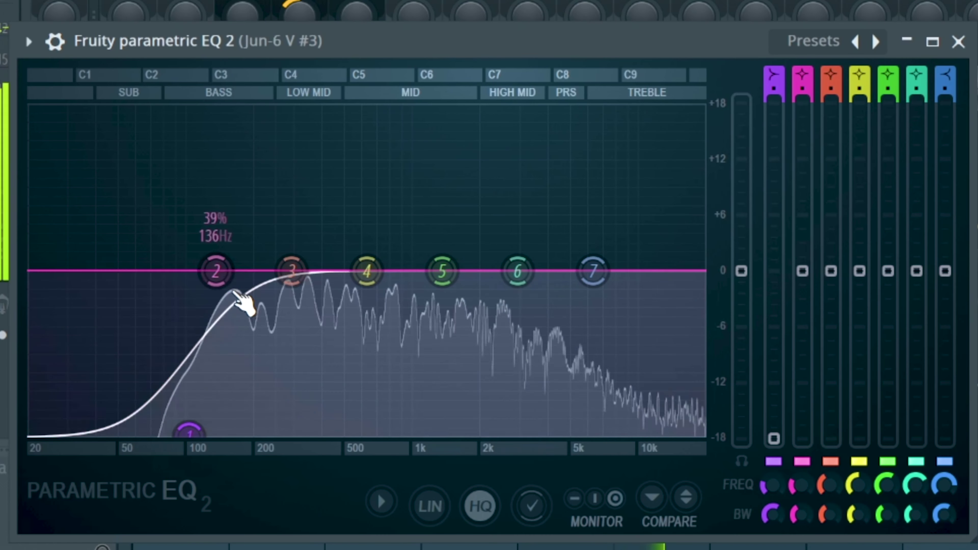
left_click_drag(237, 295, 146, 404)
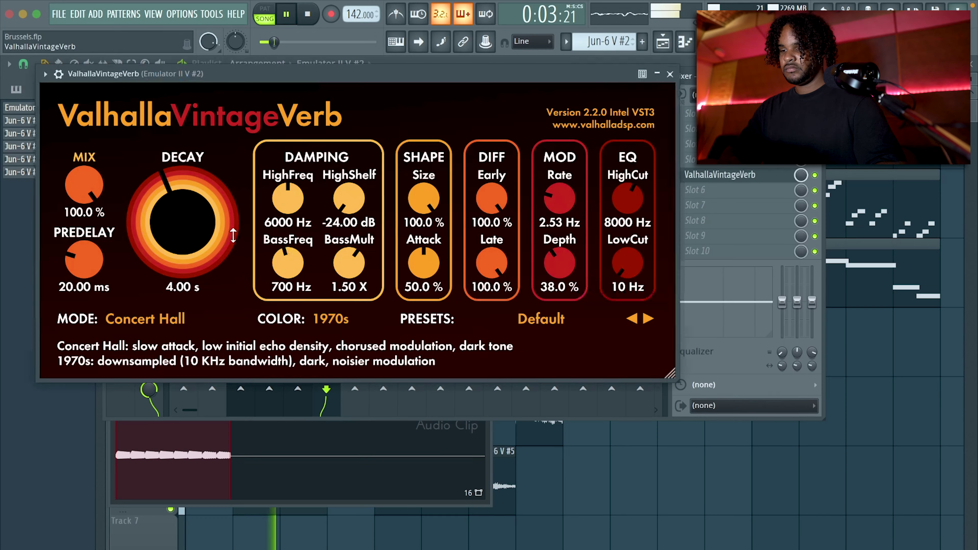
- Set ValhallaVintageVerb on Emulator II V #2 to about 16% mix and 0.37 s decay, fine-tuning the mix
left_click_drag(88, 190, 121, 313)
left_click_drag(155, 227, 158, 272)
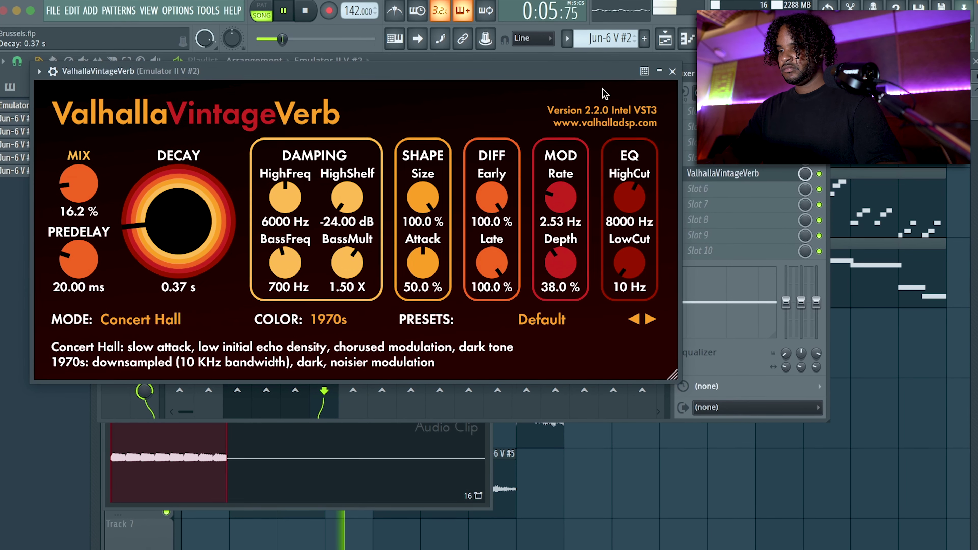
left_click(672, 72)
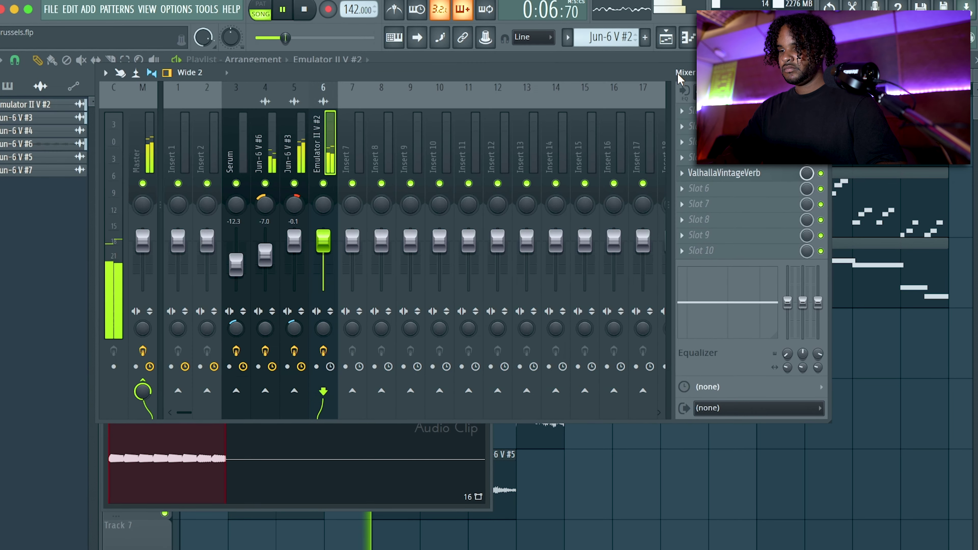
left_click(732, 171)
left_click_drag(84, 180, 87, 175)
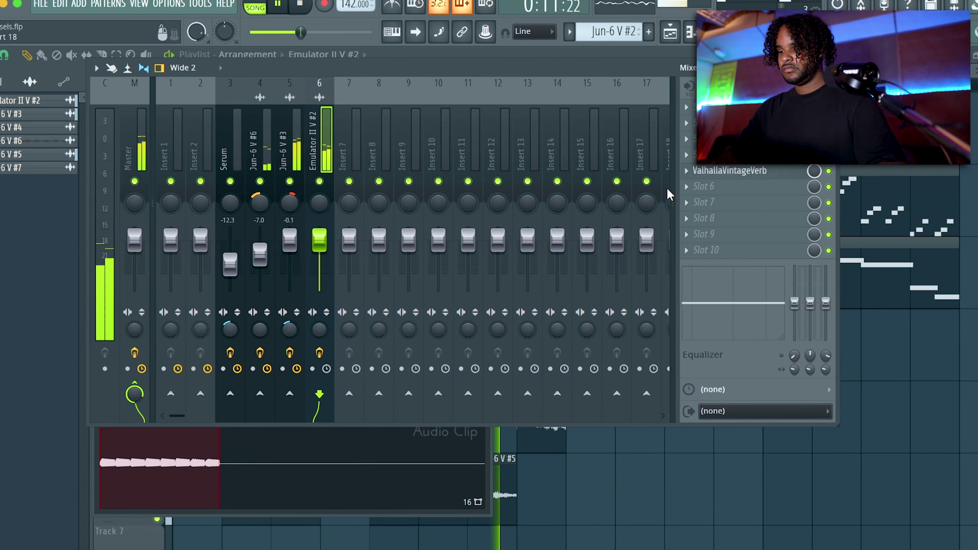
- Select the Jun-6 V clips on tracks 4 to 6 and repeat them after the first eight bars of the playlist
left_click(611, 514)
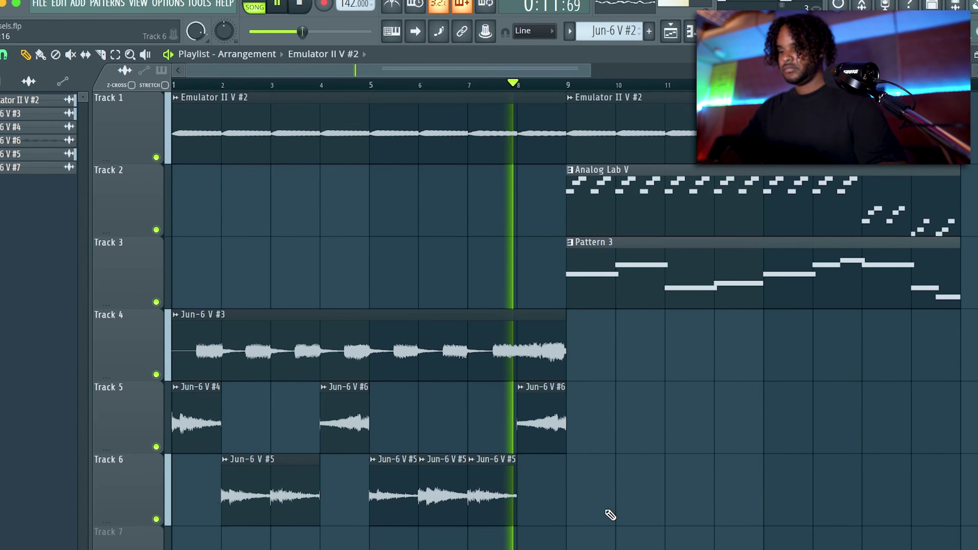
scroll(569, 485, "down", 3)
left_click_drag(394, 326, 185, 468)
left_click_drag(232, 346, 583, 348)
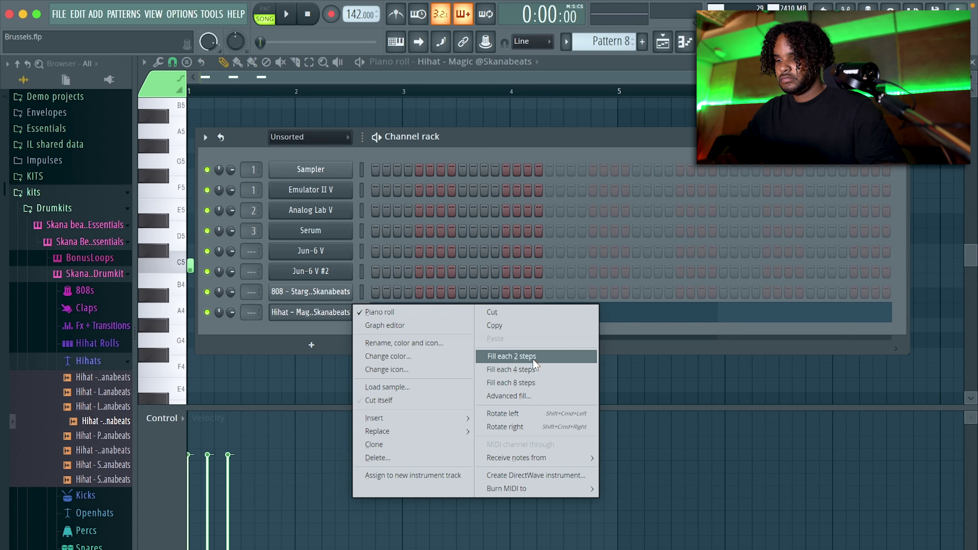
- Fill the Hihat - Magic channel on every second step and duplicate that bar seven times in the piano roll to cover eight bars
left_click(534, 361)
key("space")
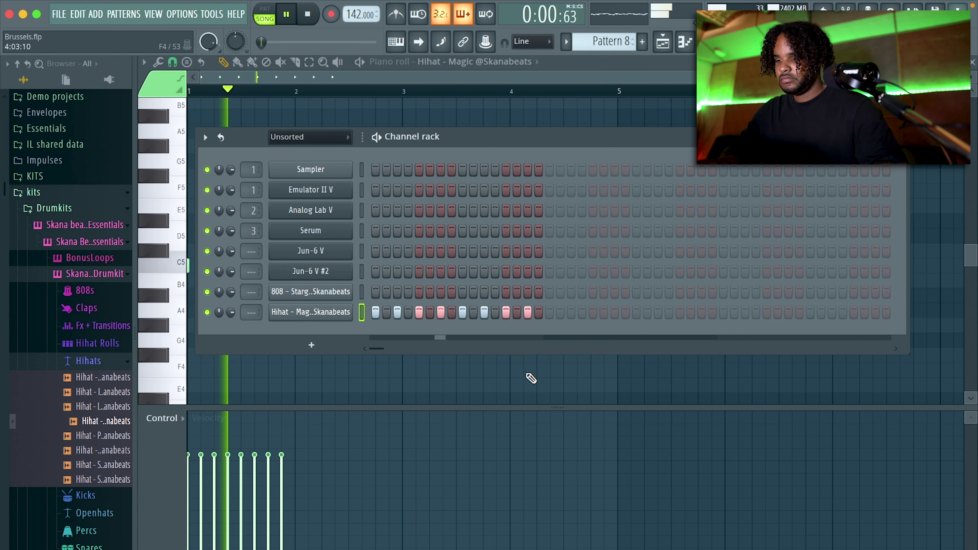
key("F6")
key("ctrl+q")
key("ctrl+a")
key("ctrl+b")
key("ctrl+b")
key("ctrl+b")
key("ctrl+b")
key("ctrl+b")
key("ctrl+b")
key("ctrl+b")
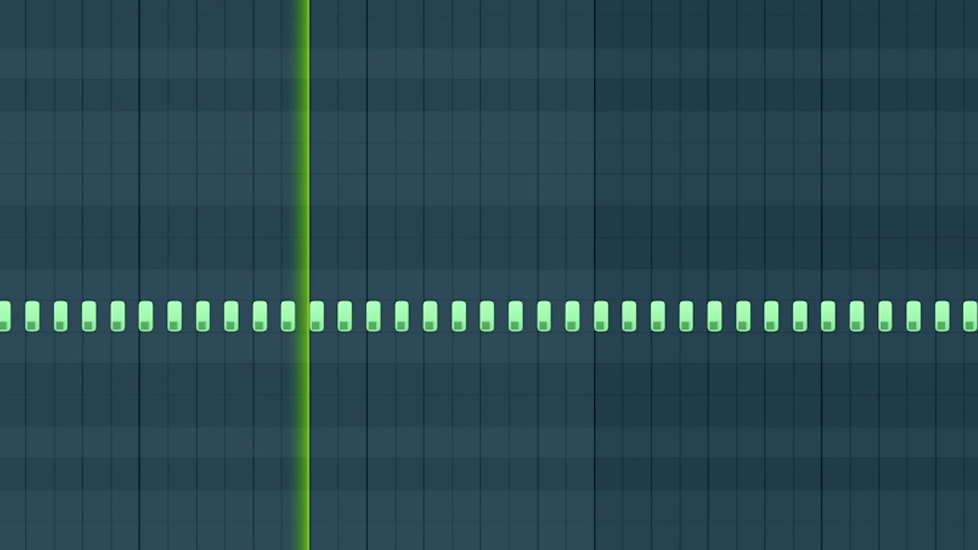
key("ctrl+d")
- Place Perc - Blizzard hits on steps 9, 12 and 15 of Pattern 8
scroll(407, 223, "down", 1)
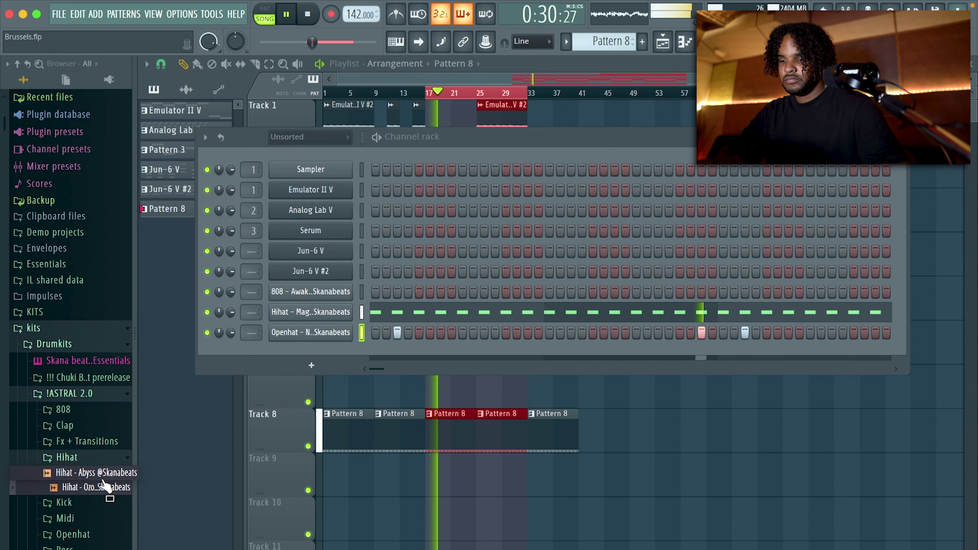
left_click(495, 353)
left_click(539, 354)
right_click(540, 356)
left_click(529, 355)
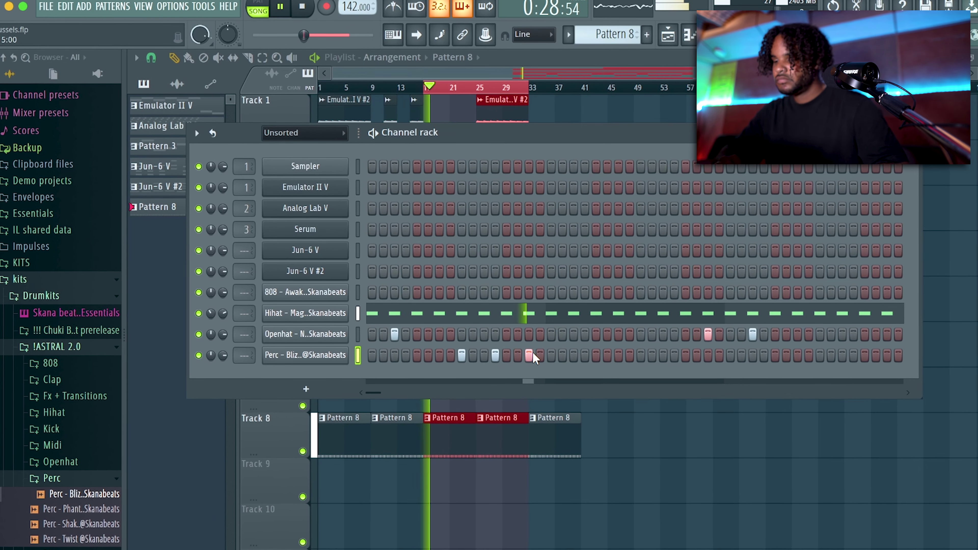
- Save the project and duplicate the two-bar Perc - Blizzard rhythm three times in the piano roll to fill eight bars
key("super+s")
right_click(342, 355)
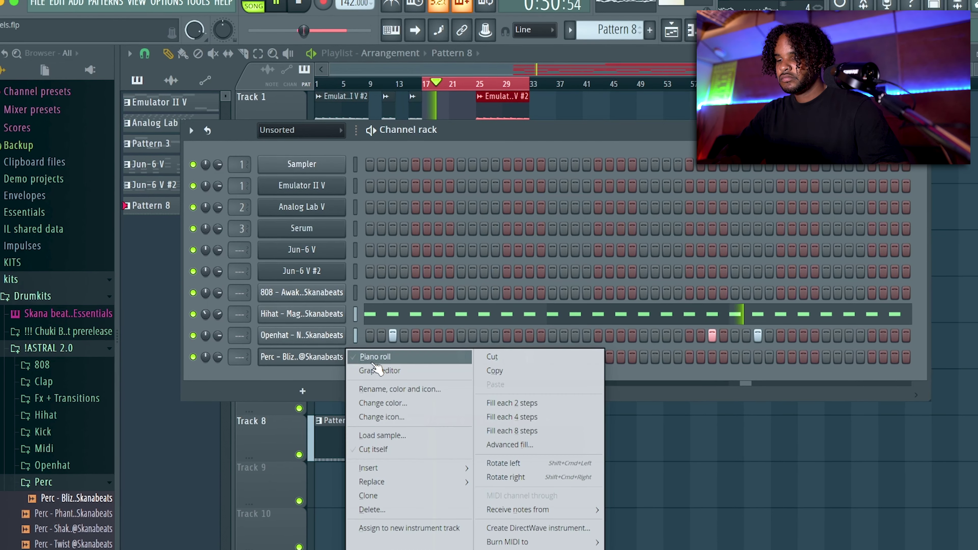
left_click(364, 357)
key("ctrl+a")
key("ctrl+b")
key("ctrl+b")
key("ctrl+b")
key("ctrl+d")
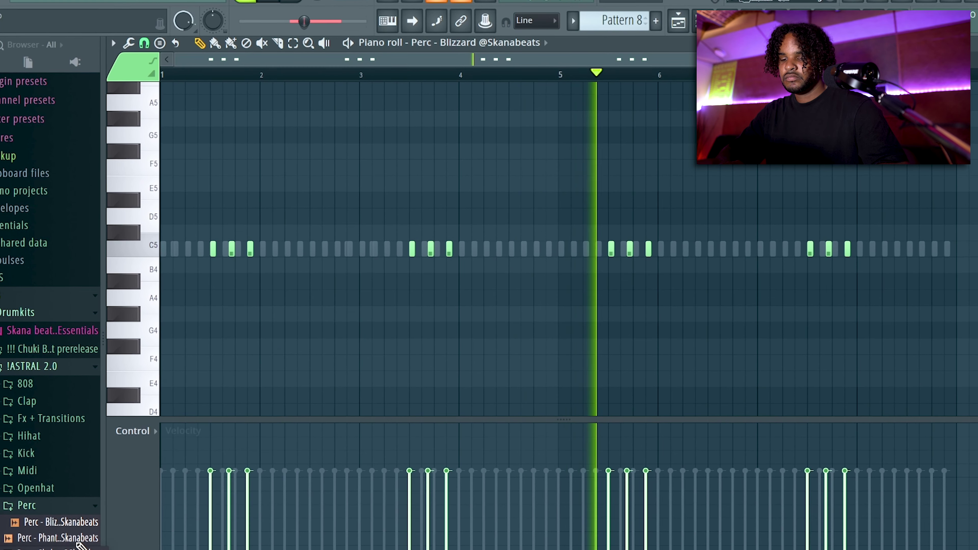
- Add the Perc - Twist sample as a channel with a hit on step 19, and repeat it four bars on in the piano roll
left_click_drag(93, 546, 312, 386)
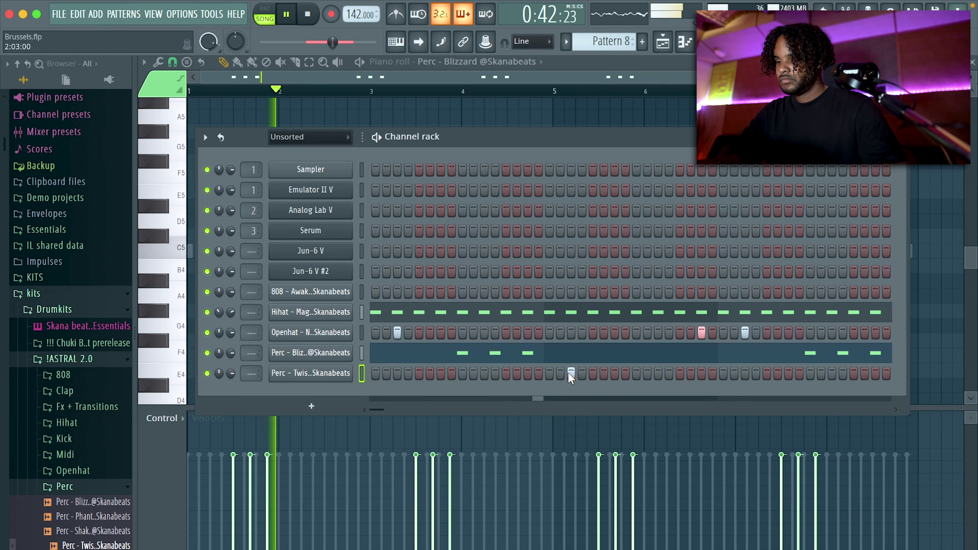
right_click(347, 372)
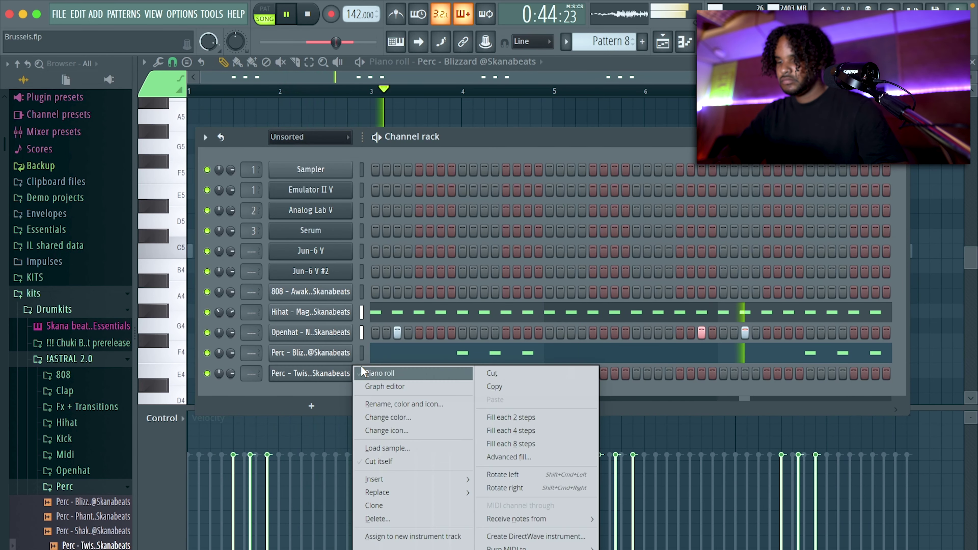
left_click(388, 375)
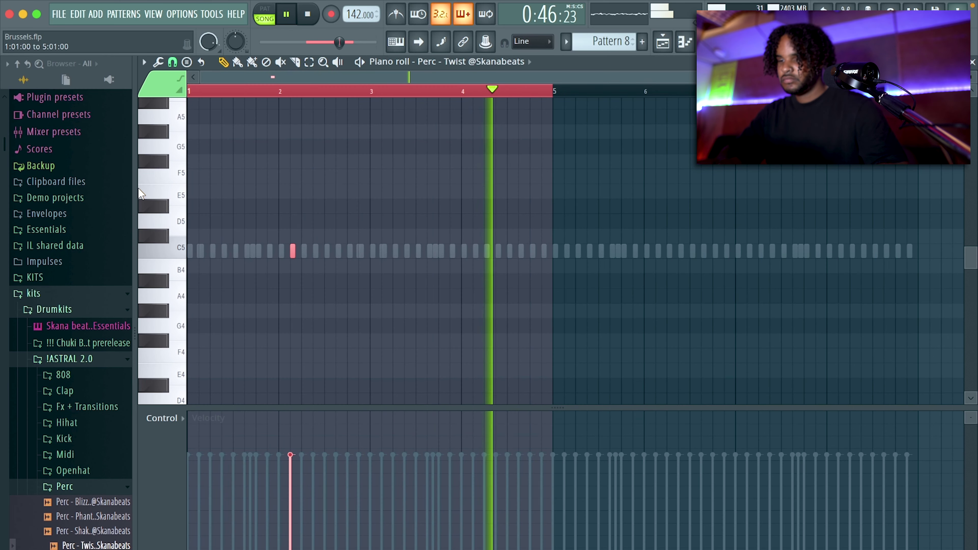
- Add the Snare - Unknown sample as a channel with full-velocity hits on beat 3 of bars 1 and 2 in the piano roll
left_click_drag(108, 542, 333, 397)
left_click_drag(333, 396, 333, 395)
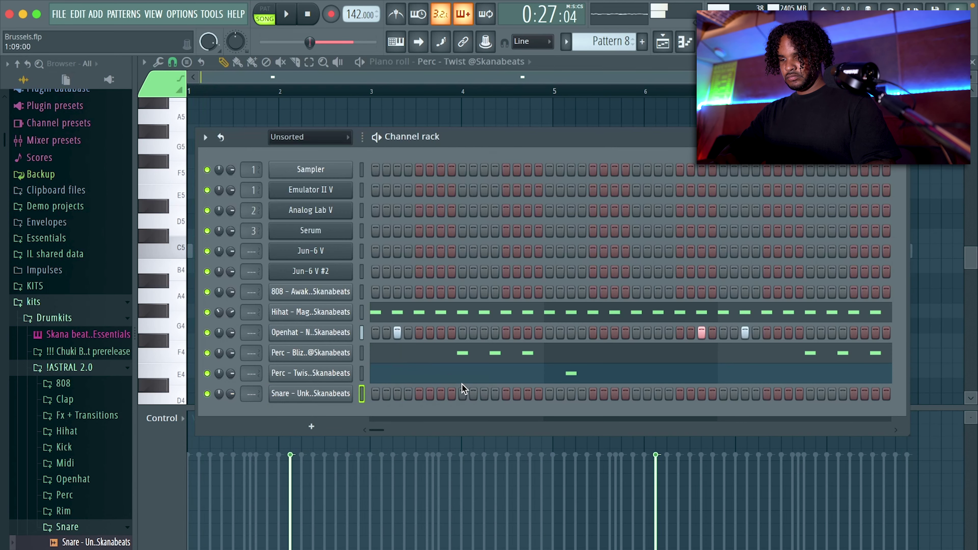
right_click(348, 393)
left_click(390, 396)
key("space")
key("space")
left_click_drag(324, 442, 325, 409)
- Duplicate the two-bar snare rhythm three times to fill eight bars
left_click_drag(370, 89, 176, 101)
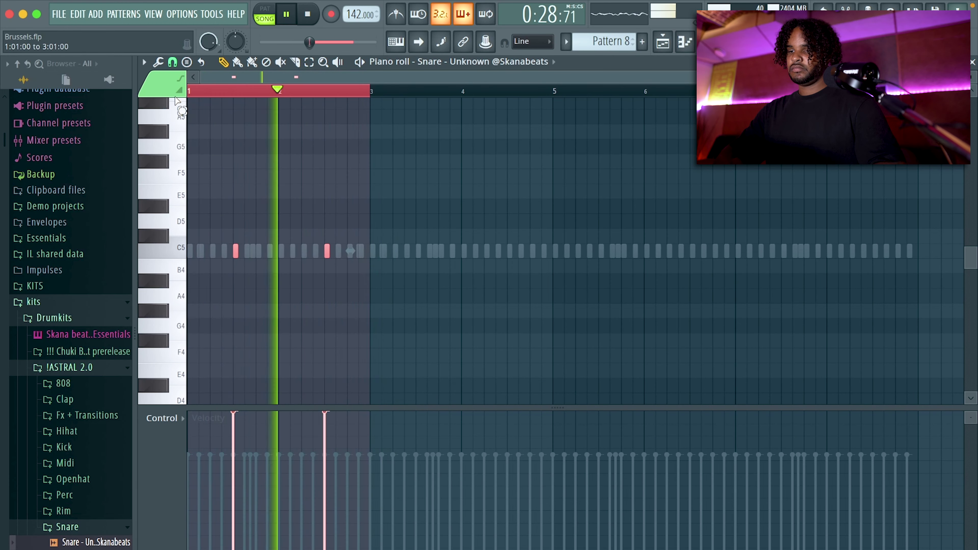
key("ctrl+b")
key("ctrl+b")
key("ctrl+b")
key("ctrl+d")
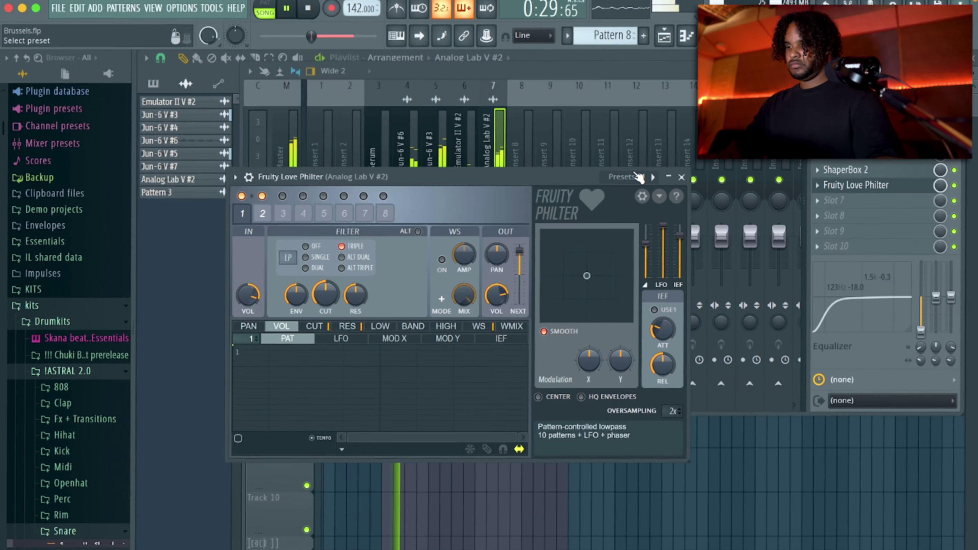
- Load the Basic gate preset in Fruity Love Philter on the Analog Lab V #2 mixer track
left_click(621, 182)
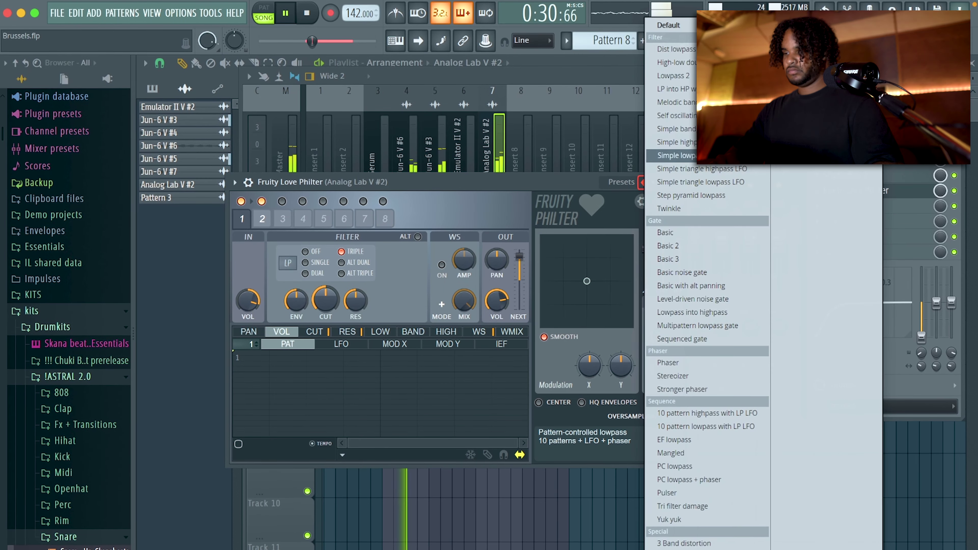
left_click(678, 155)
left_click(654, 182)
right_click(650, 184)
left_click(713, 260)
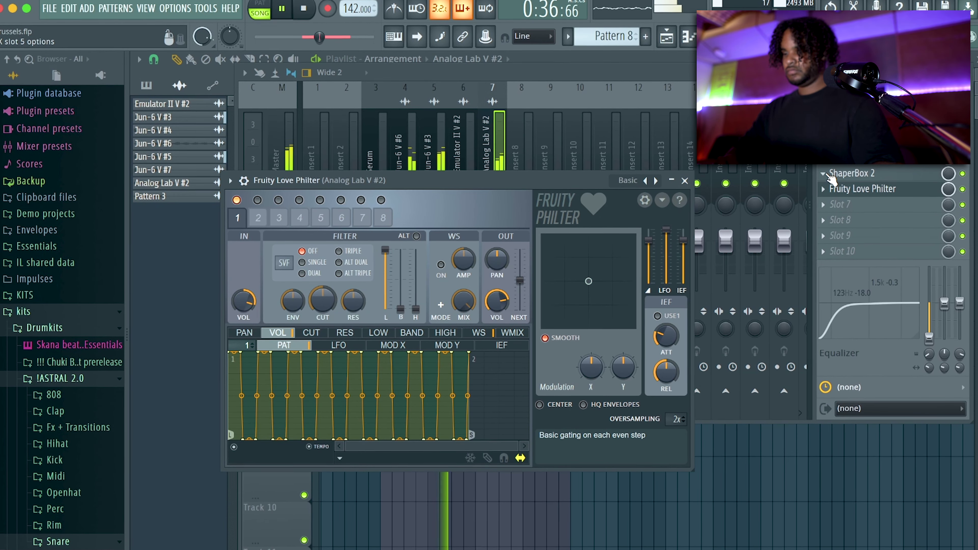
- Remove the ShaperBox 2 effect from the Analog Lab V #2 mixer track
left_click(824, 173)
left_click(853, 203)
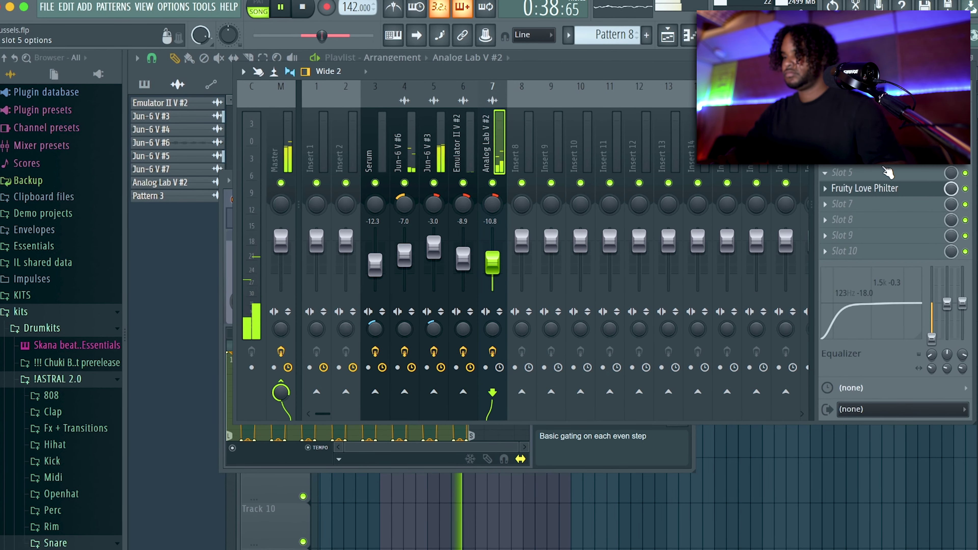
key("F9")
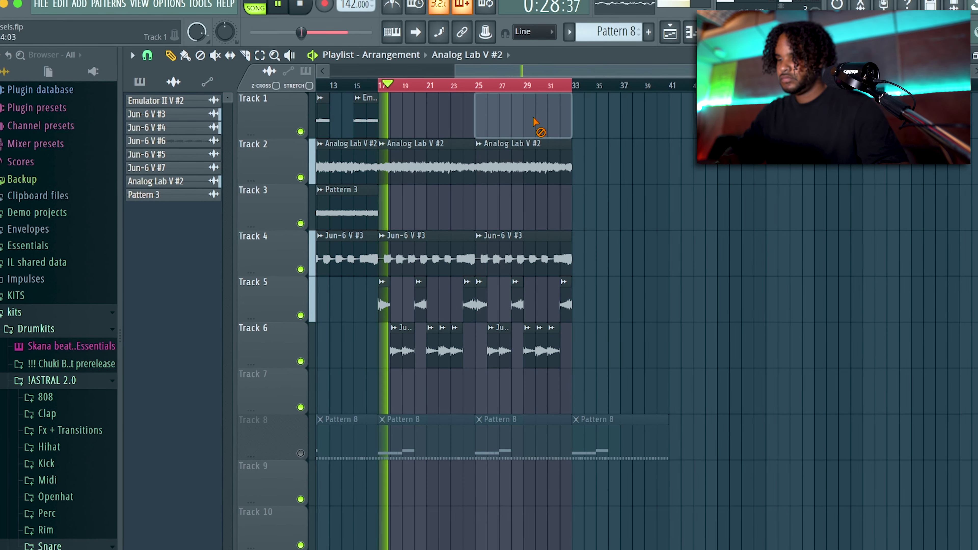
- Clear the arrangement at bar 25 on Track 1 and bar 17 on Track 4, and unmute Track 8
right_click(535, 121)
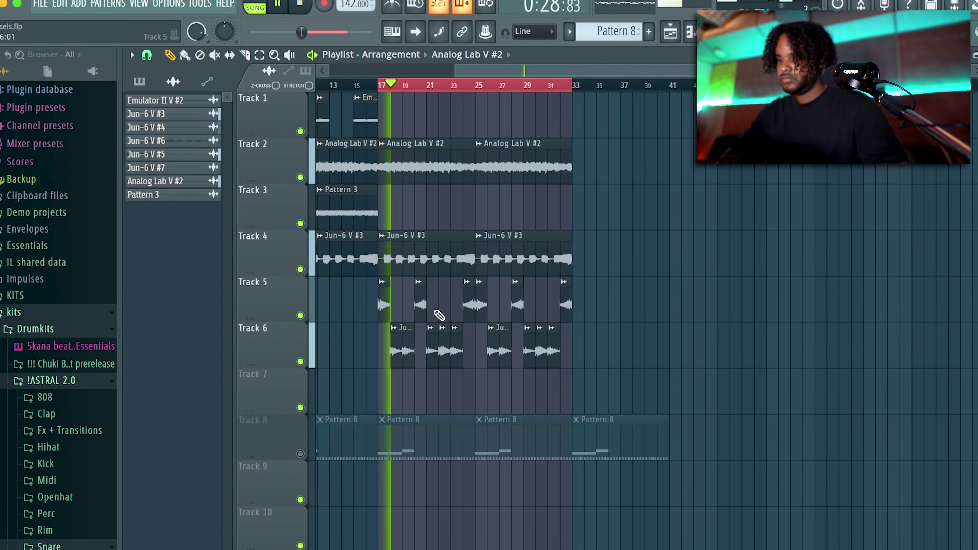
right_click(422, 251)
scroll(335, 267, "up", 3)
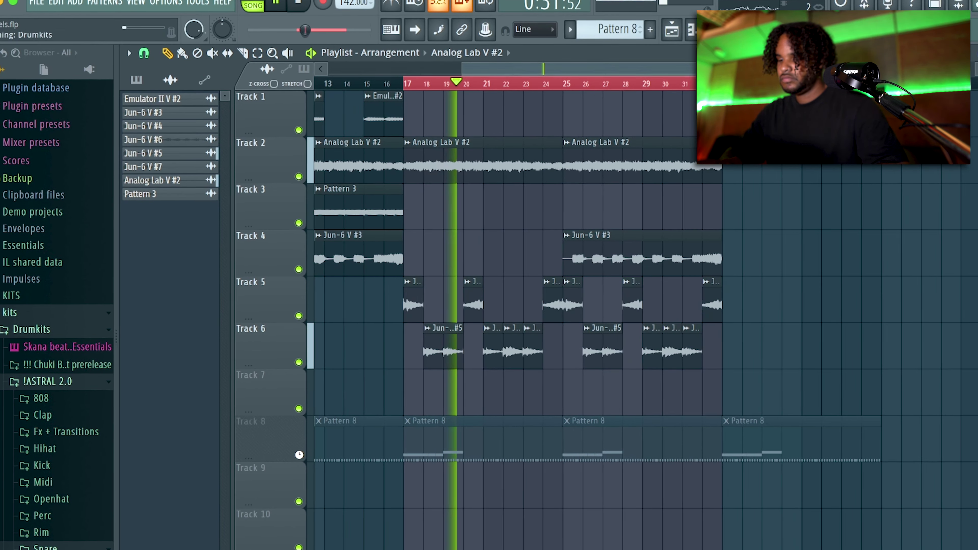
left_click(299, 455)
- Place an Analog Lab V #2 clip on Track 3 at bar 17 and make it unique
left_click(412, 207)
left_click(407, 189)
left_click(427, 300)
- Reset the time-stretching pitch of the Analog Lab V #3 clip and offset its panning from centre
double_click(480, 202)
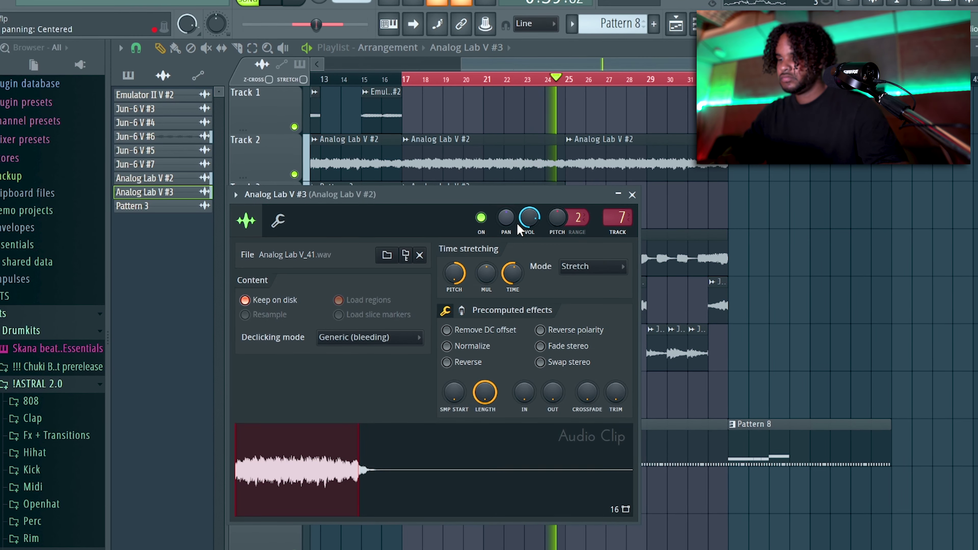
right_click(456, 270)
left_click(471, 278)
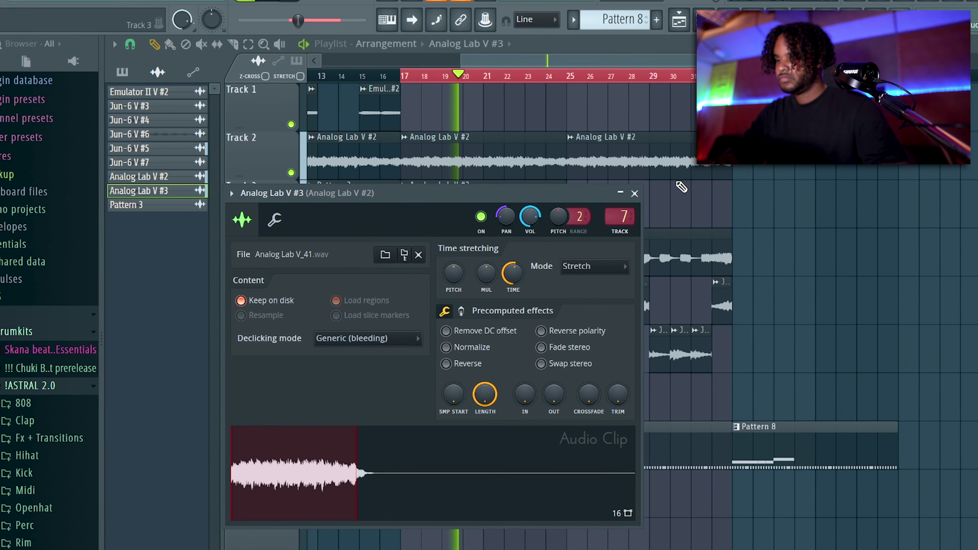
key("Escape")
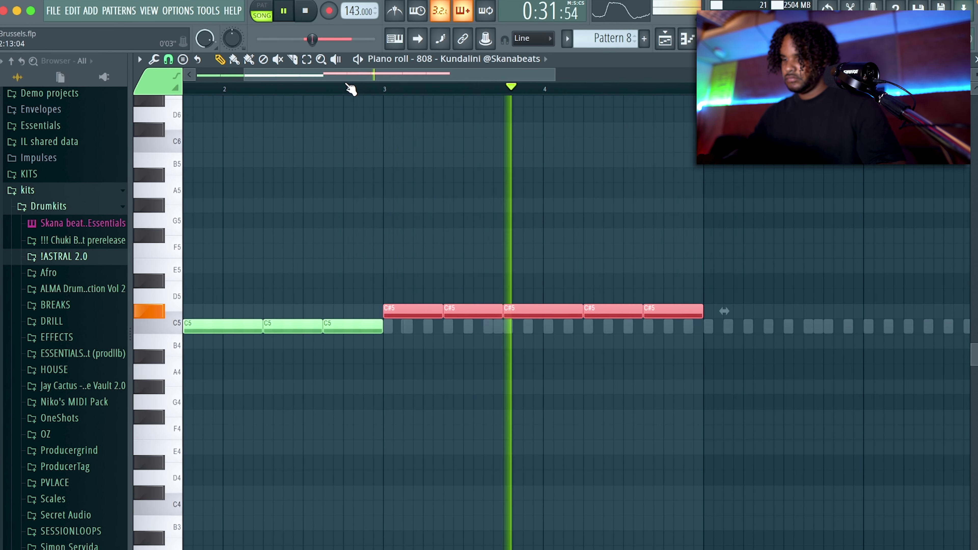
- Raise the five 808 notes in bars 3 and 4 to D#5 and duplicate the four-bar bassline into bars 5 to 8
key("shift+Up")
key("shift+Up")
left_click(375, 164, "super")
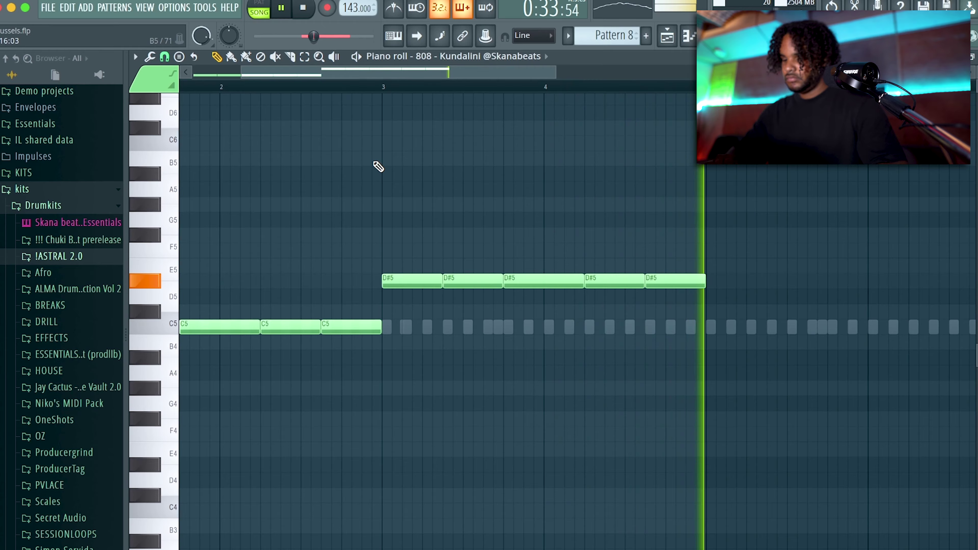
key("super+b")
left_click(459, 196, "super")
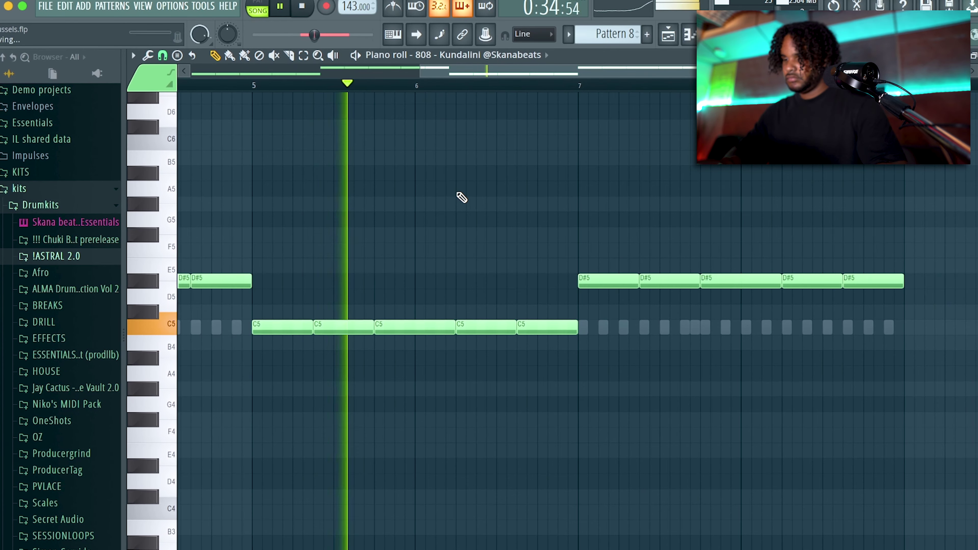
right_click(544, 265, "super")
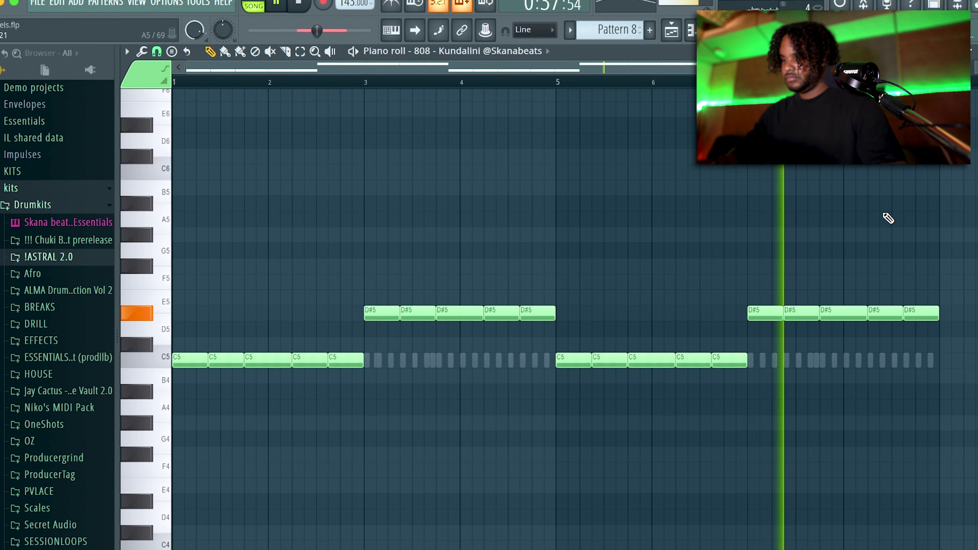
- Raise the last two notes of each four-bar 808 phrase from D#5 to F5
left_click_drag(893, 297, 967, 312)
key("shift+Up")
key("shift+Up")
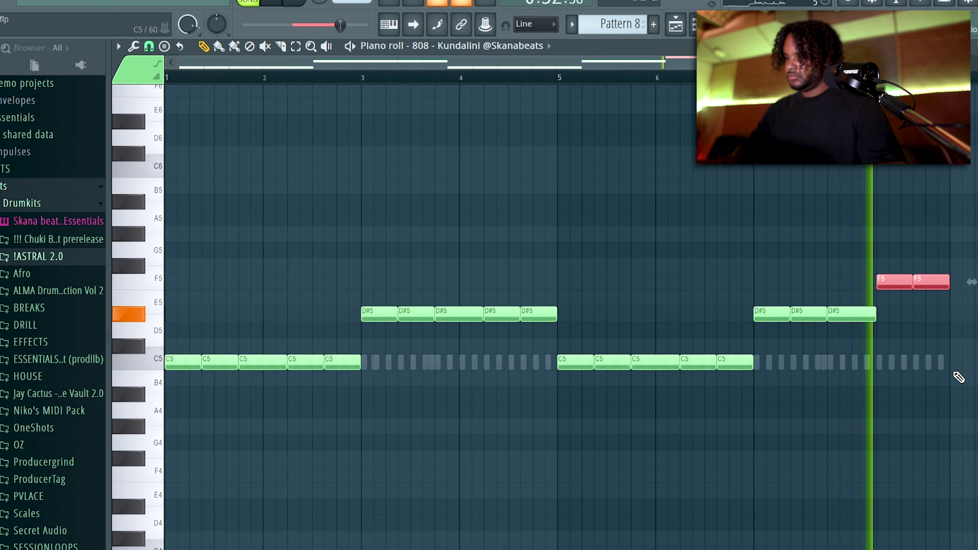
left_click_drag(587, 297, 493, 299)
key("shift+Up")
key("shift+Up")
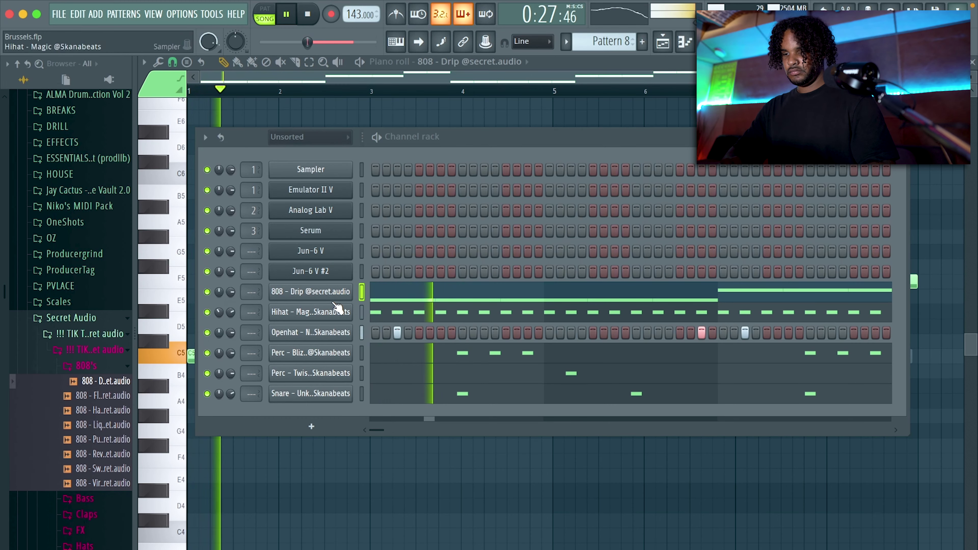
- Raise the boost of the 808 - Drip sample and adjust its Out fade in the precomputed effects
left_click(337, 297)
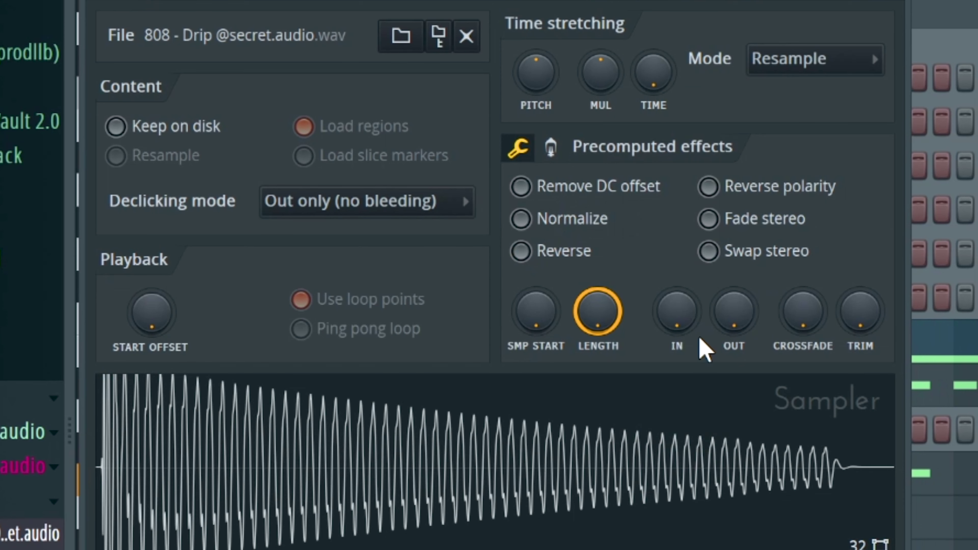
left_click(551, 147)
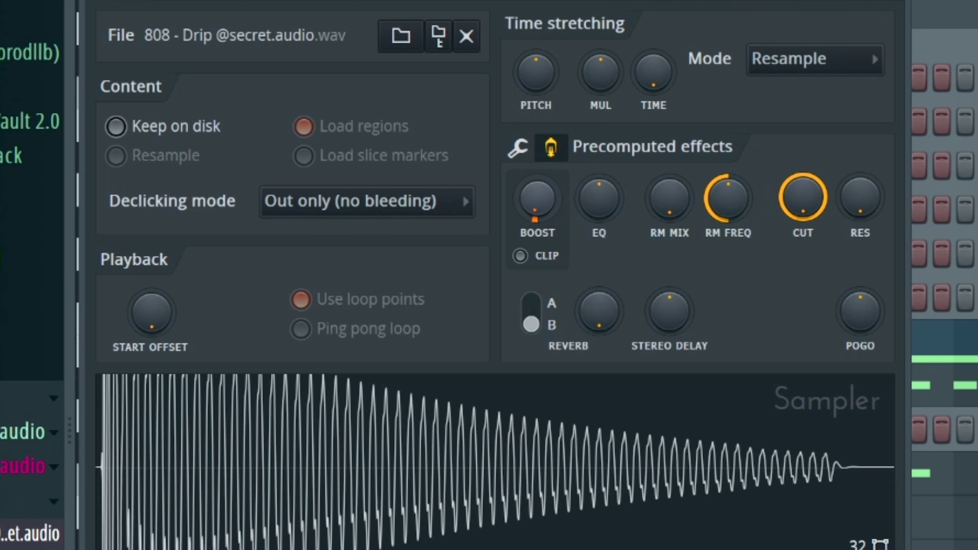
left_click(521, 148)
left_click_drag(765, 348, 732, 332)
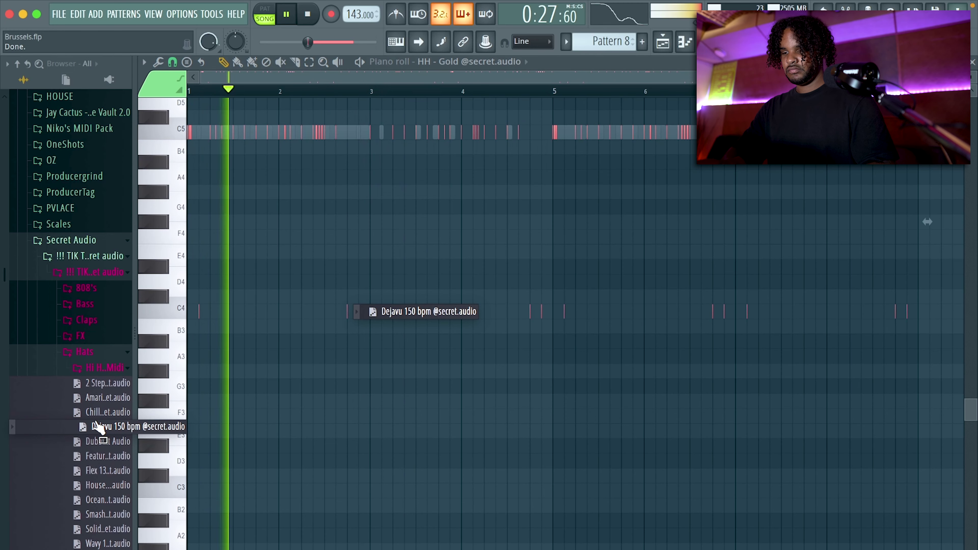
- Import the Dejavu 150 bpm hi-hat MIDI into the HH - Gold channel's piano roll
left_click_drag(97, 424, 349, 326)
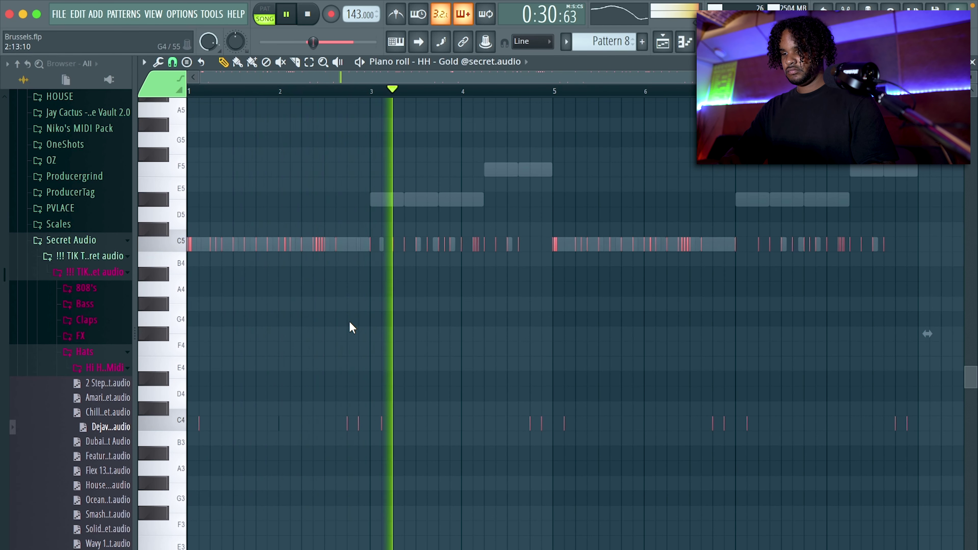
left_click(422, 311, "super")
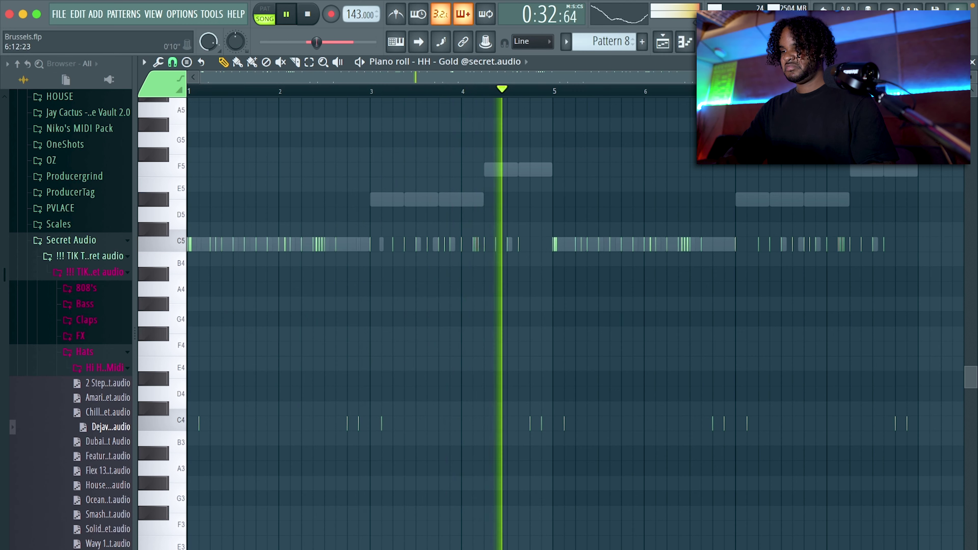
left_click(708, 41)
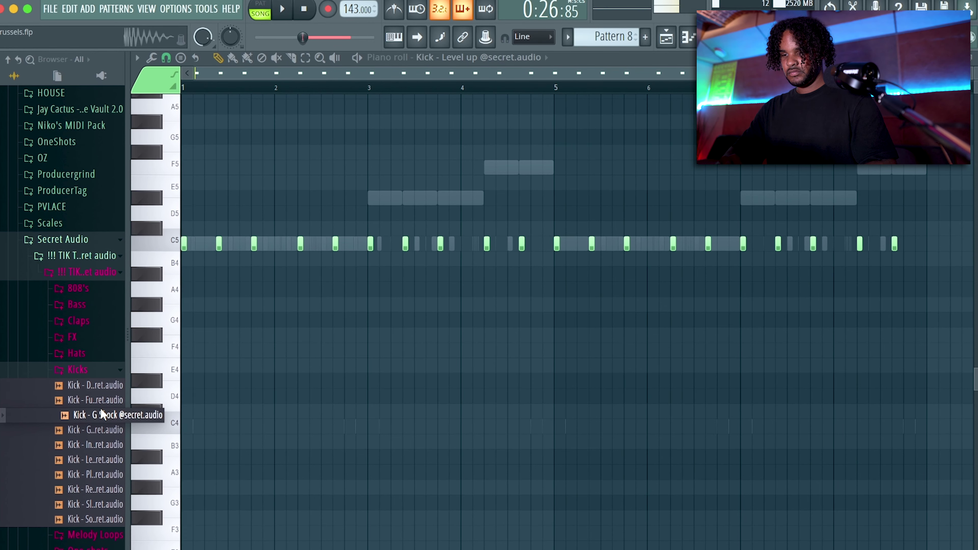
- Replace the kick channel's sample with Kick - G Shock and resume playback in the channel rack
left_click_drag(100, 416, 356, 310)
key("space")
left_click(709, 39)
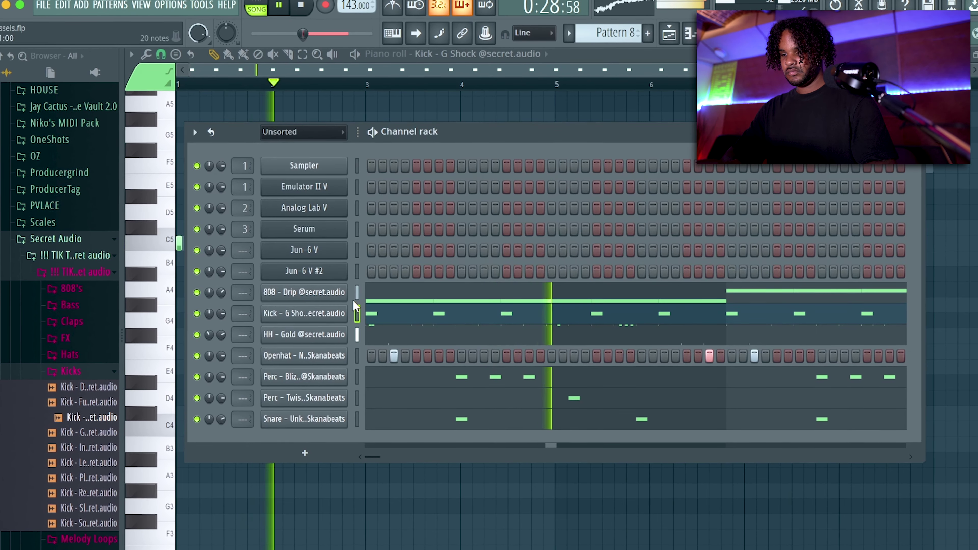
- Toggle Reverse polarity on the Kick - G Shock channel and set its volume to 62%
left_click(344, 309)
left_click(471, 219)
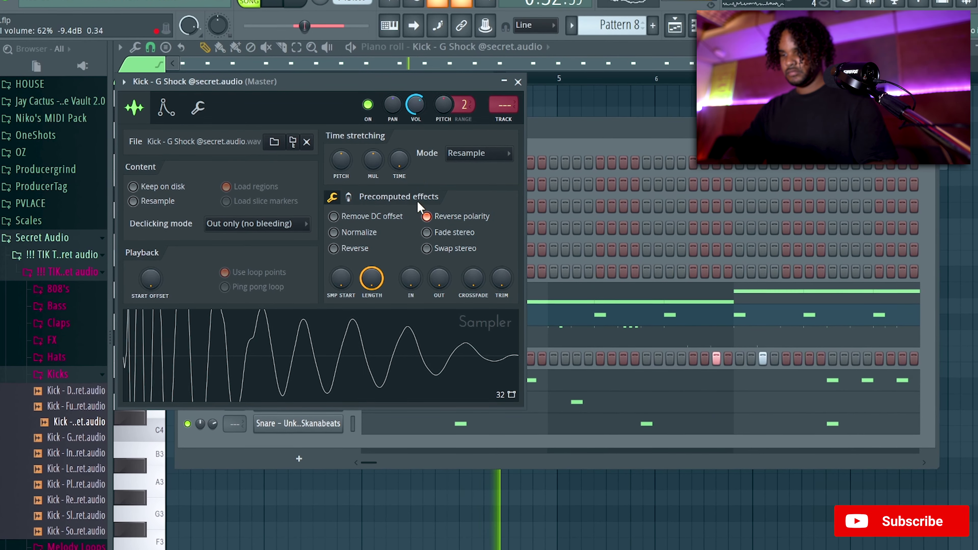
left_click(443, 217)
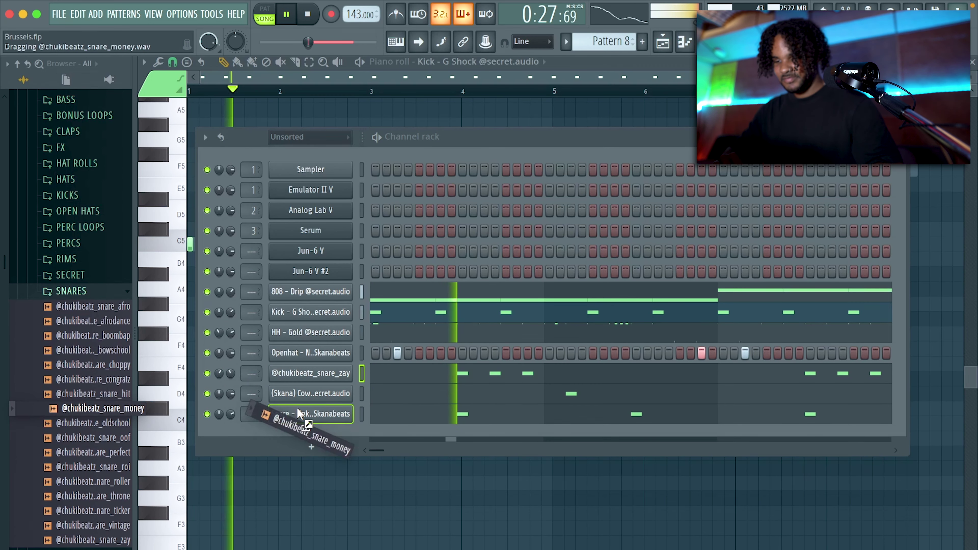
left_click_drag(304, 427, 367, 418)
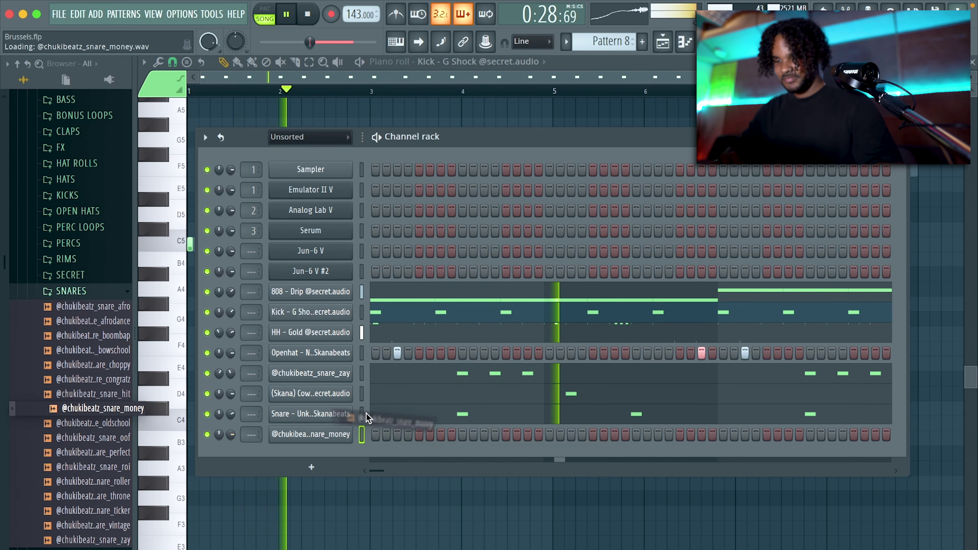
left_click(362, 432)
key("super+v")
left_click(395, 436)
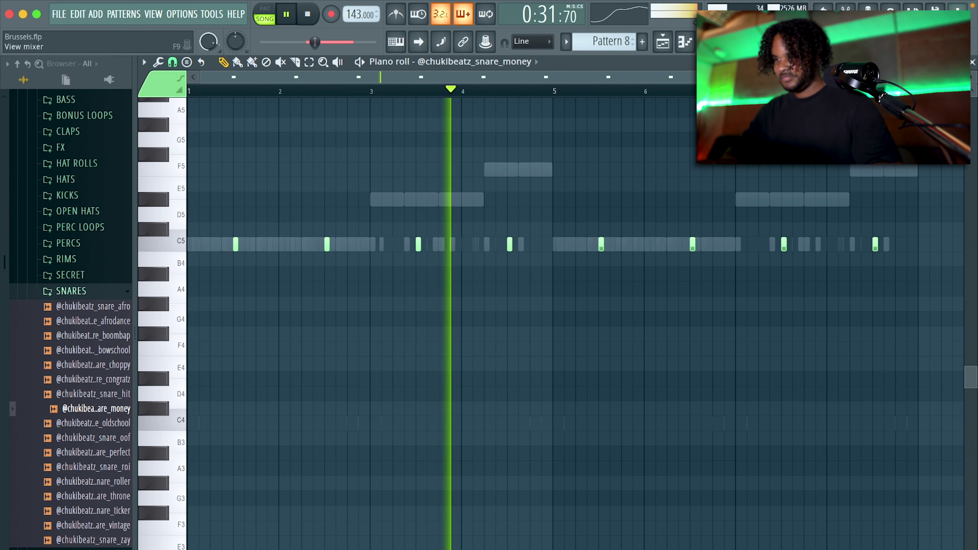
left_click(707, 41)
left_click(323, 435)
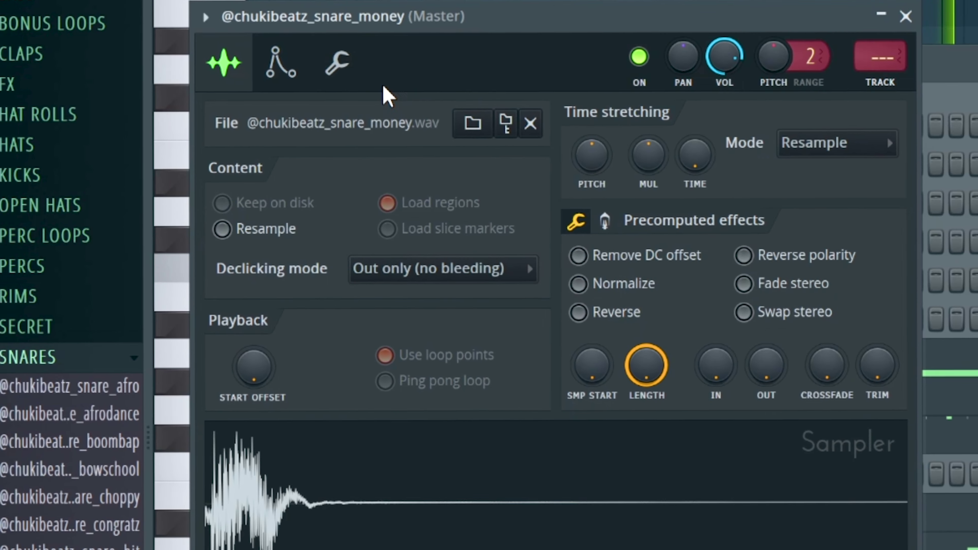
left_click(337, 62)
left_click_drag(667, 155, 668, 133)
left_click_drag(730, 62, 731, 41)
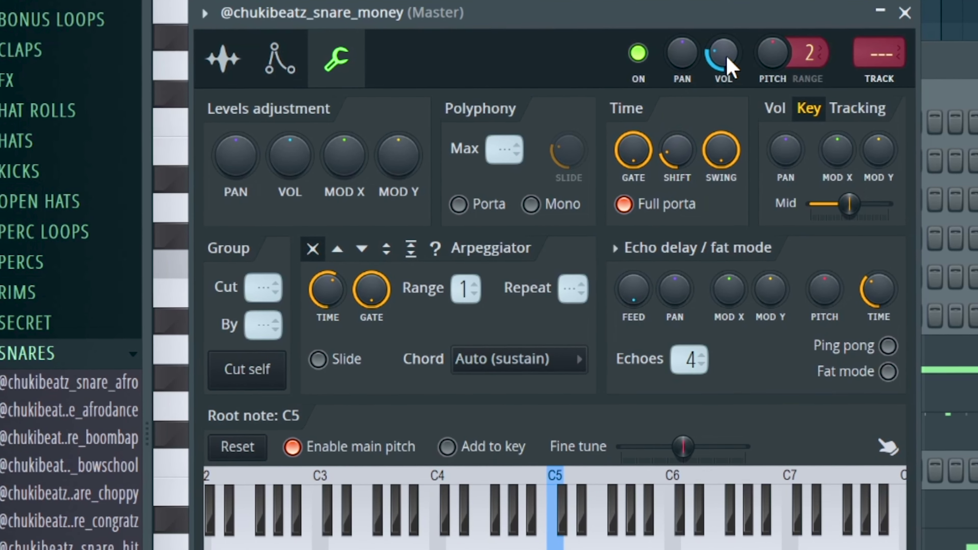
left_click(905, 13)
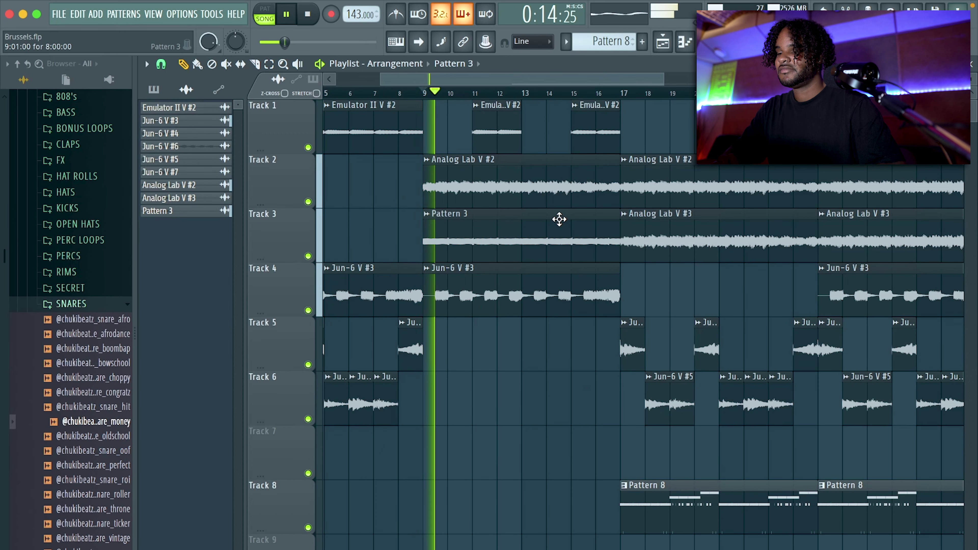
- Create an automation clip for the Fruity Love Philter mix level on the Analog Lab V #2 mixer track
scroll(524, 205, "down", 3)
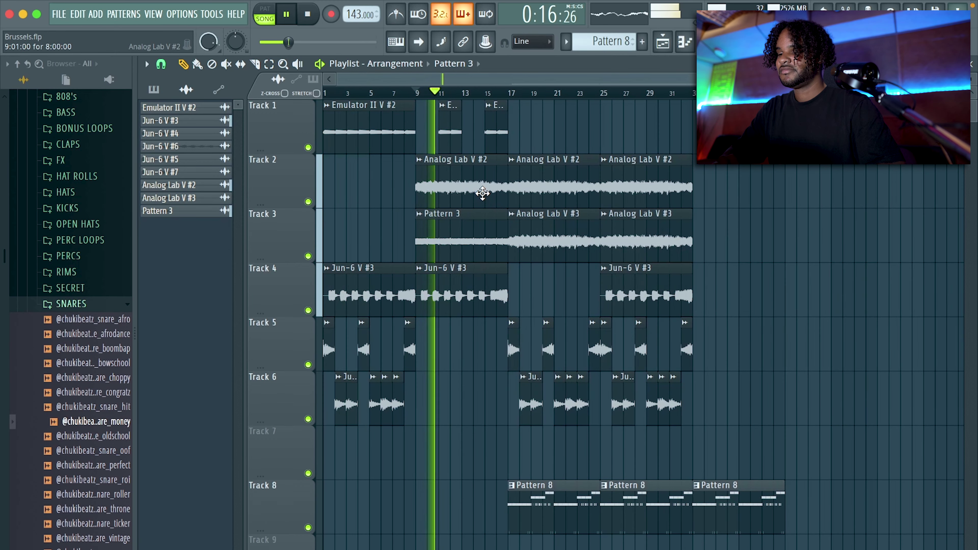
key("F9")
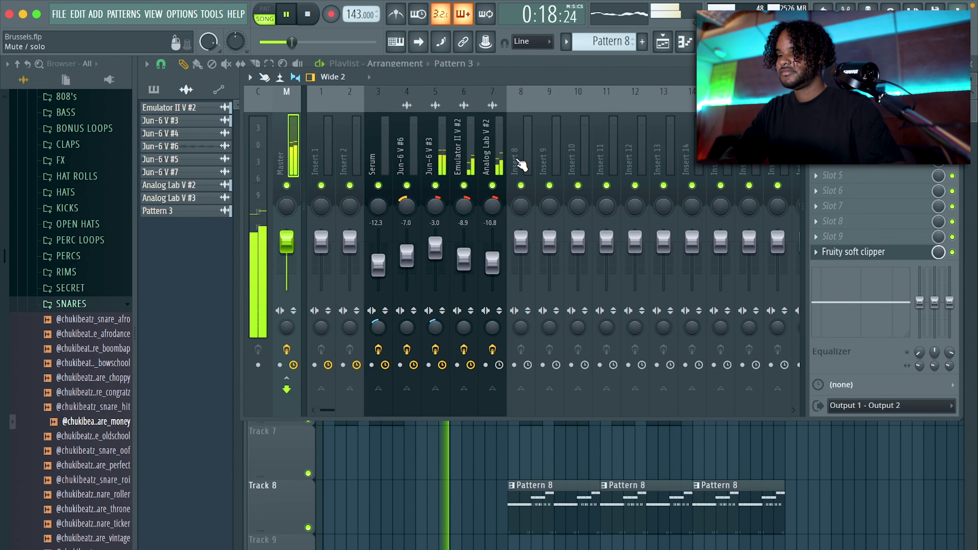
left_click(490, 161)
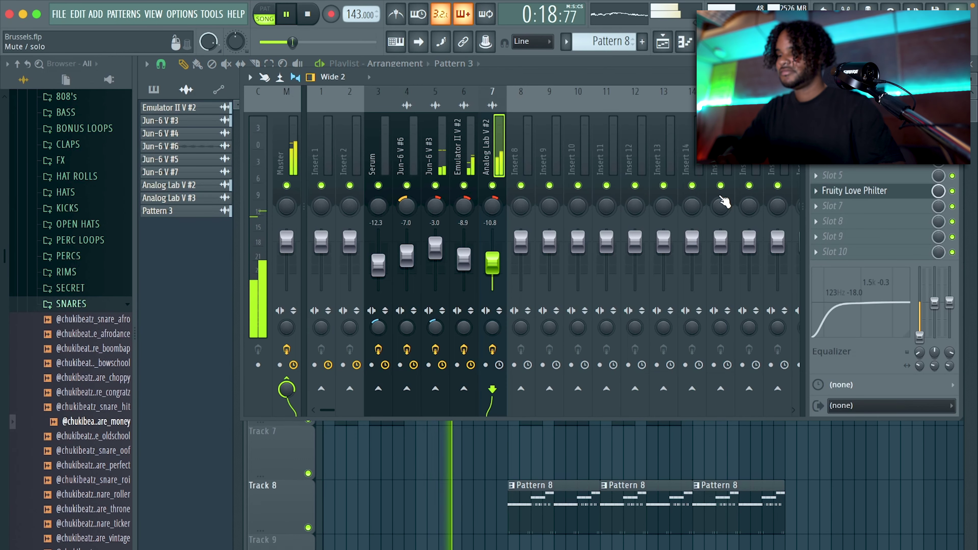
right_click(939, 195)
left_click(918, 295)
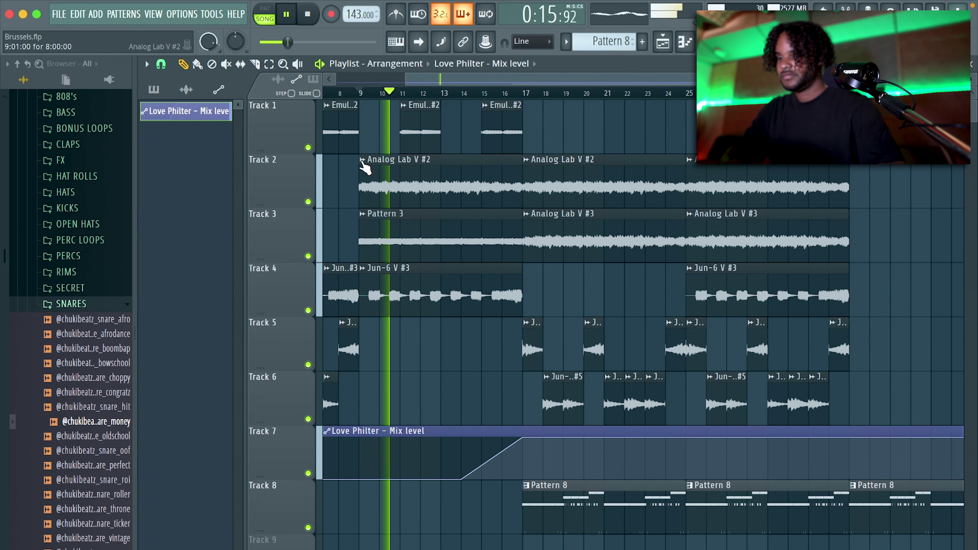
- Make the Analog Lab V #2 clip at bar 9 unique and trim the second Jun-6 V #3 clip to end at bar 16
right_click(364, 166)
left_click(396, 264)
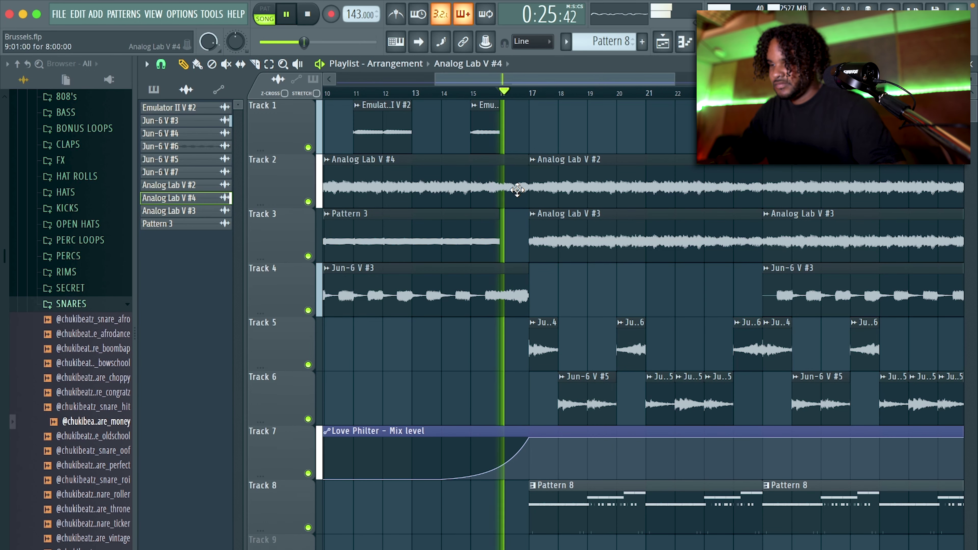
left_click_drag(526, 279, 496, 278)
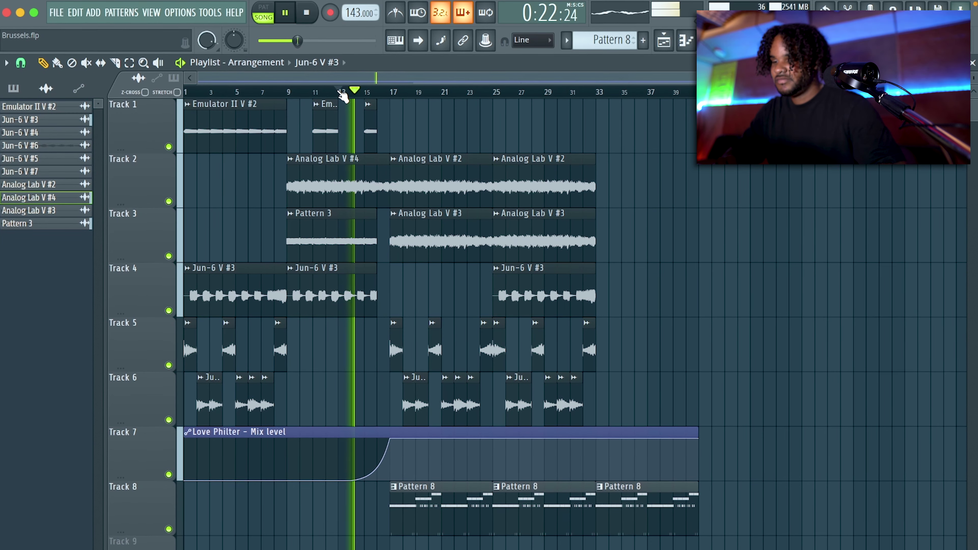
- Set the channel volume of the Pattern 3 audio clip to 69%
double_click(349, 214)
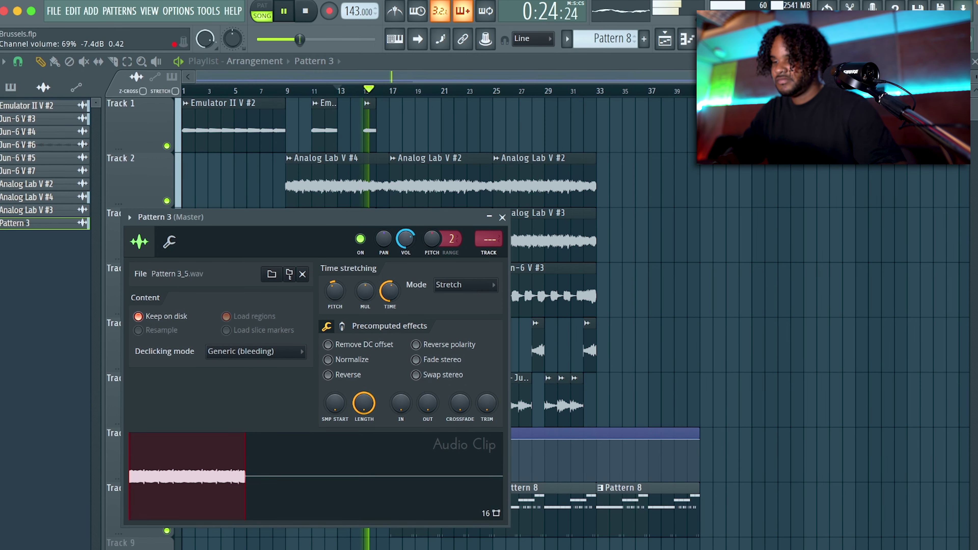
key("Escape")
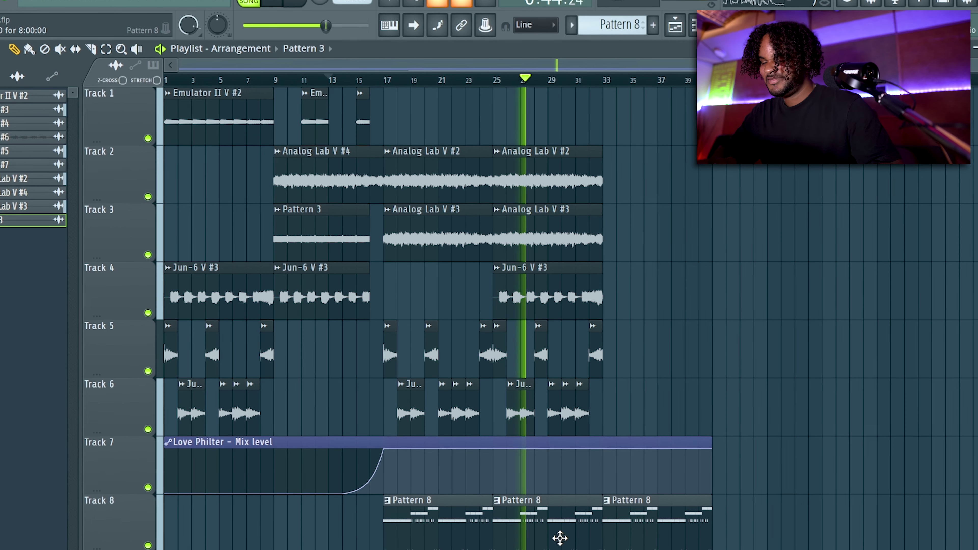
- Cut a one-bar gap at bar 29 into the middle Pattern 8 clip on Track 8
left_click(554, 529)
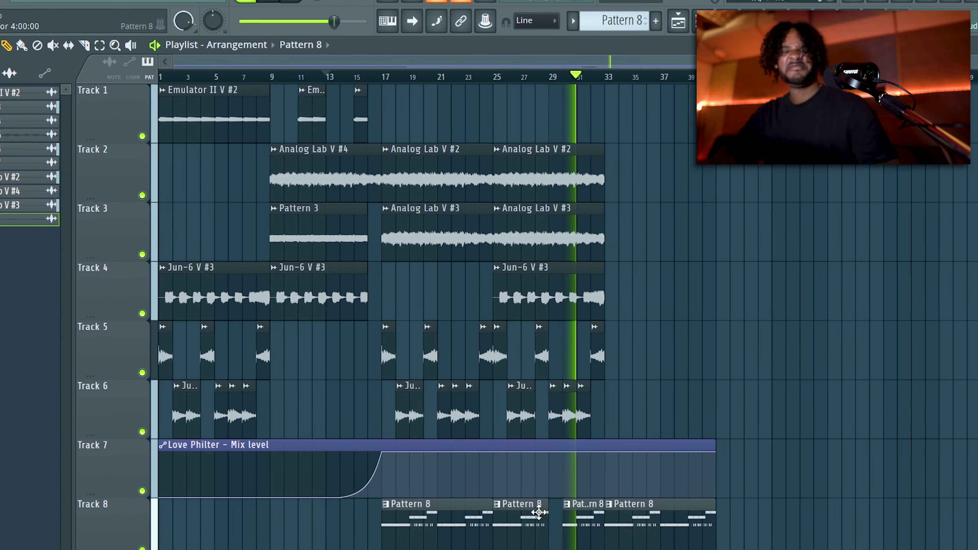
left_click_drag(604, 438, 608, 499)
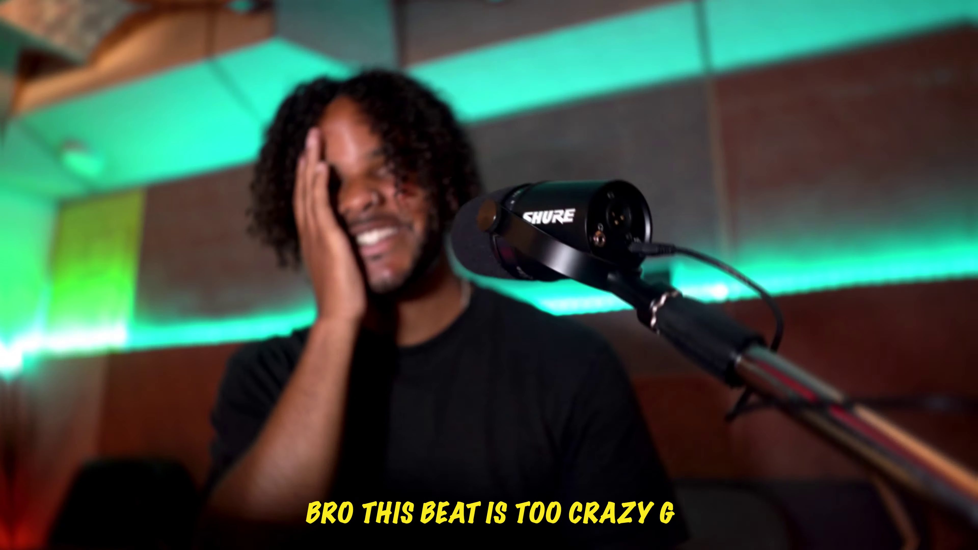